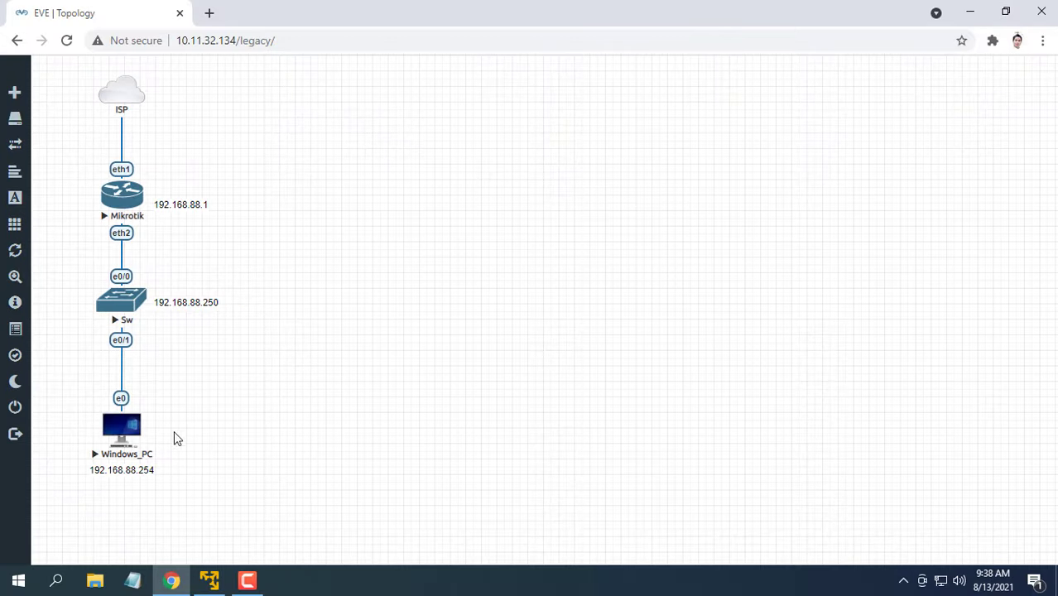
# Open the Windows_PC node's remote desktop from the EVE topology using ultravnc_wrapper.
pyautogui.click(132, 439)
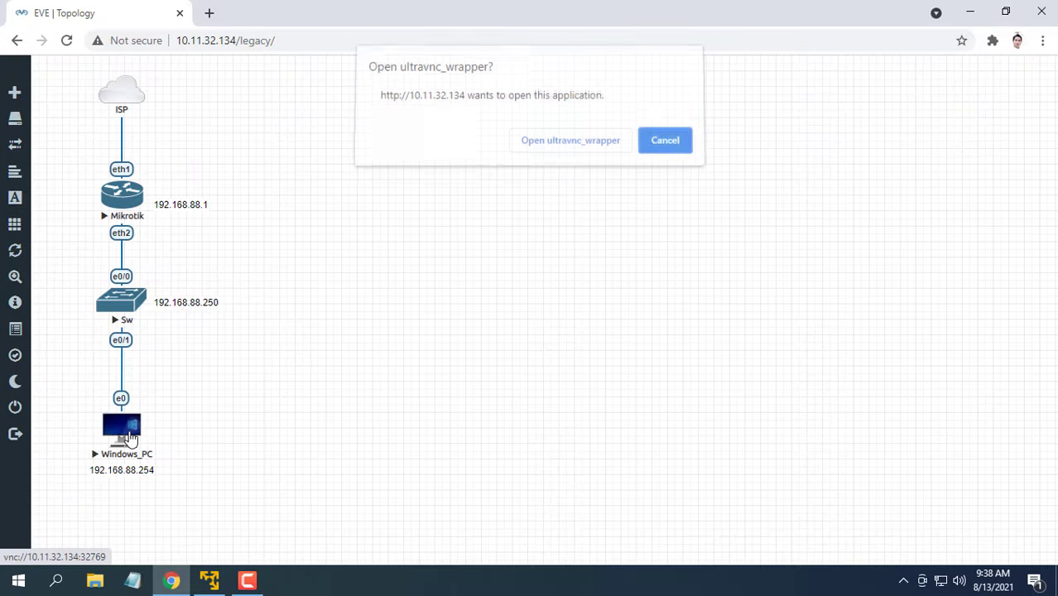
pyautogui.click(555, 145)
pyautogui.click(65, 35)
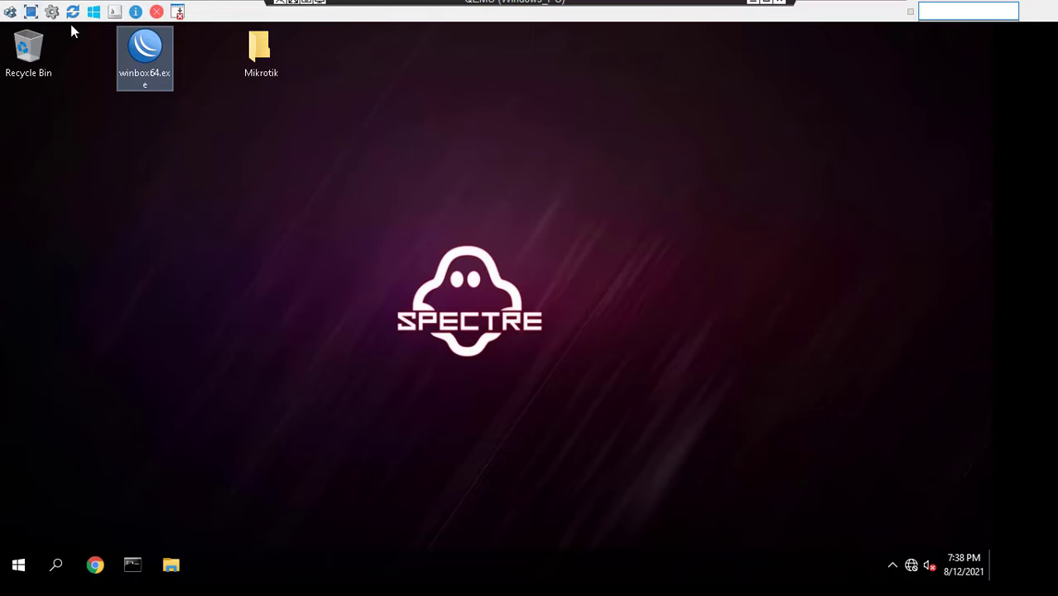
# Open the mikrotik.com/download page in Chrome on the Windows PC.
pyautogui.click(95, 564)
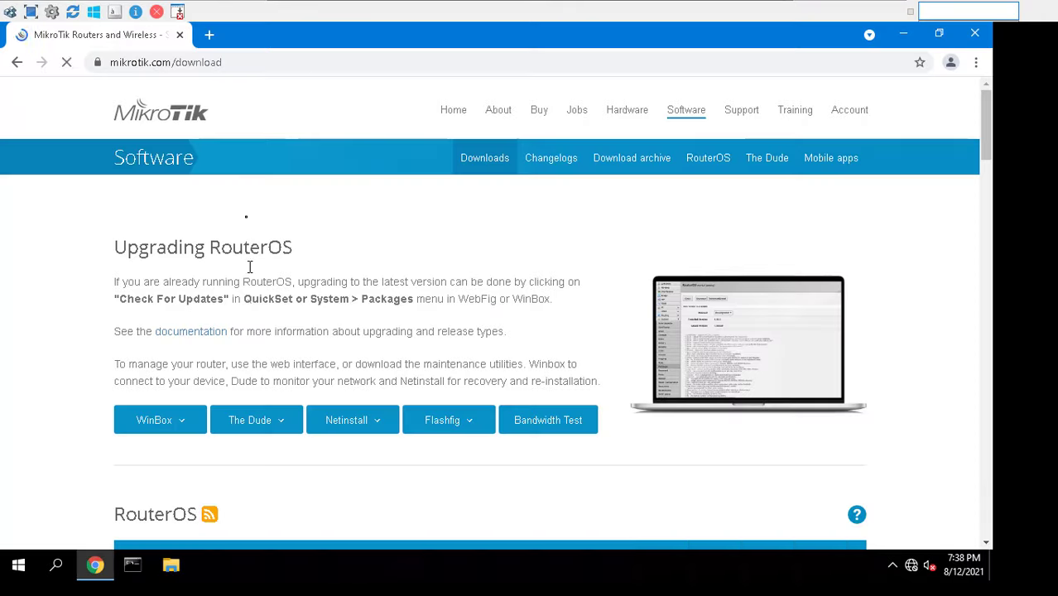
pyautogui.click(291, 62)
pyautogui.click(54, 315)
# Examine the RouterOS and Cloud Hosted Router download tables for The Dude server and client packages, and close the browser.
pyautogui.scroll(-4, 58, 320)
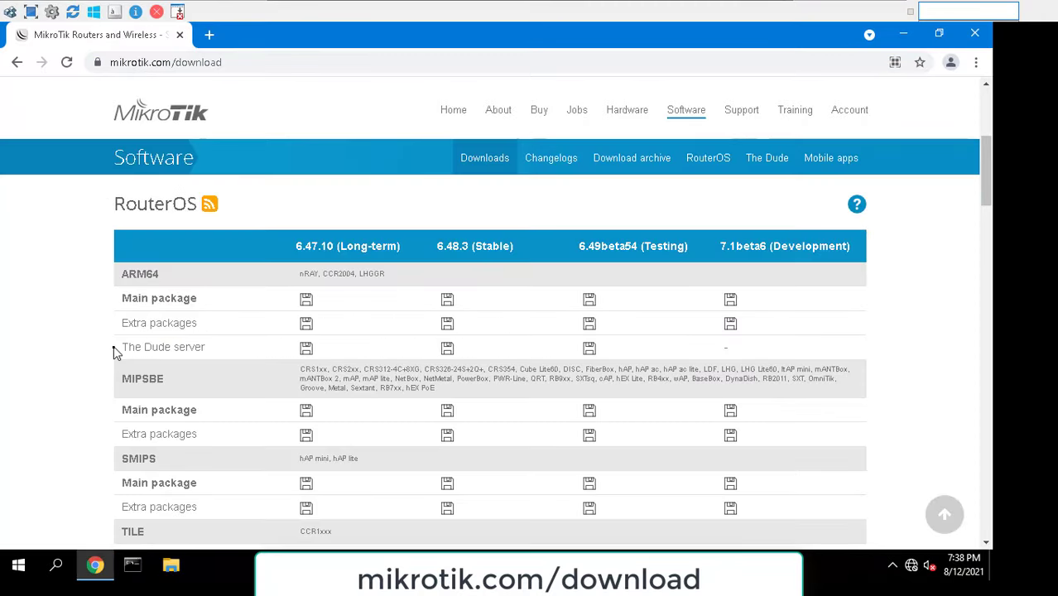
pyautogui.moveTo(116, 351); pyautogui.dragTo(205, 357)
pyautogui.scroll(-2, 205, 364)
pyautogui.moveTo(129, 446); pyautogui.dragTo(109, 466)
pyautogui.scroll(-2, 211, 464)
pyautogui.scroll(-3, 113, 449)
pyautogui.moveTo(213, 386); pyautogui.dragTo(119, 385)
pyautogui.scroll(-2, 117, 418)
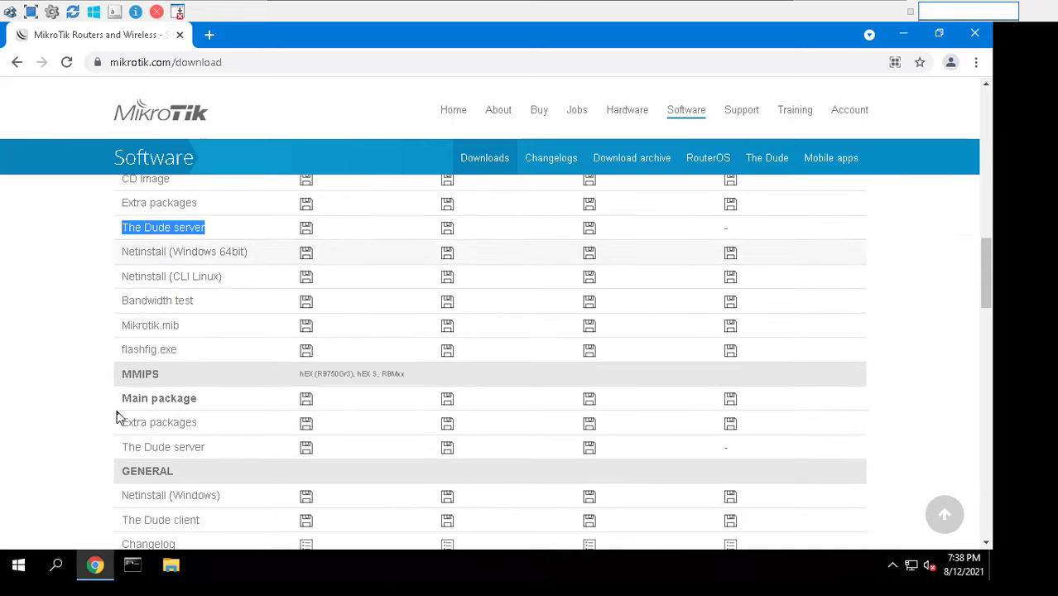
pyautogui.moveTo(205, 445); pyautogui.dragTo(121, 447)
pyautogui.scroll(-2, 141, 431)
pyautogui.moveTo(200, 365); pyautogui.dragTo(126, 364)
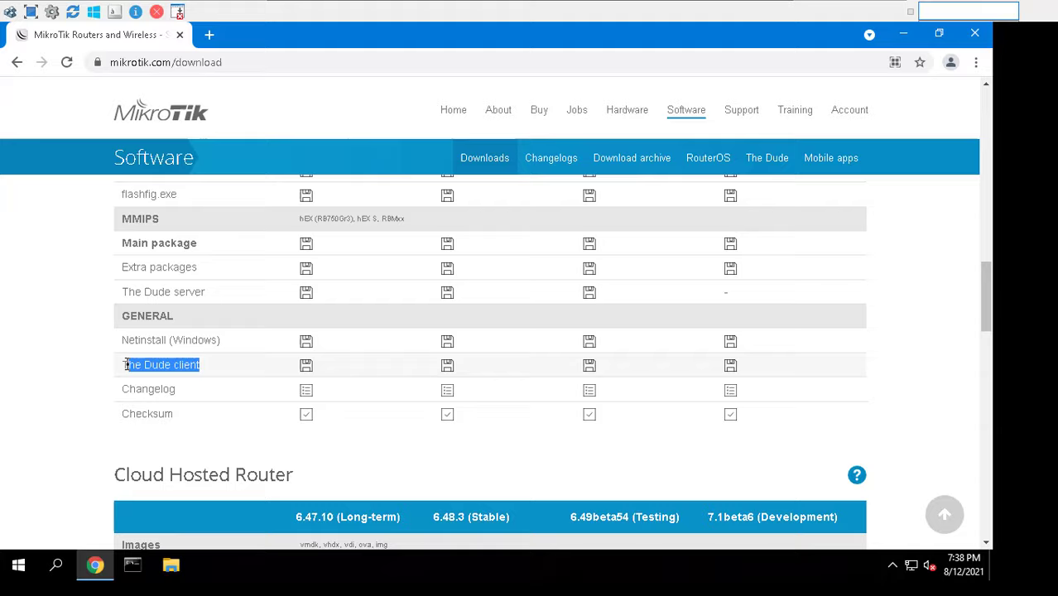
pyautogui.scroll(-3, 126, 364)
pyautogui.moveTo(203, 478); pyautogui.dragTo(122, 478)
pyautogui.moveTo(207, 458); pyautogui.dragTo(122, 460)
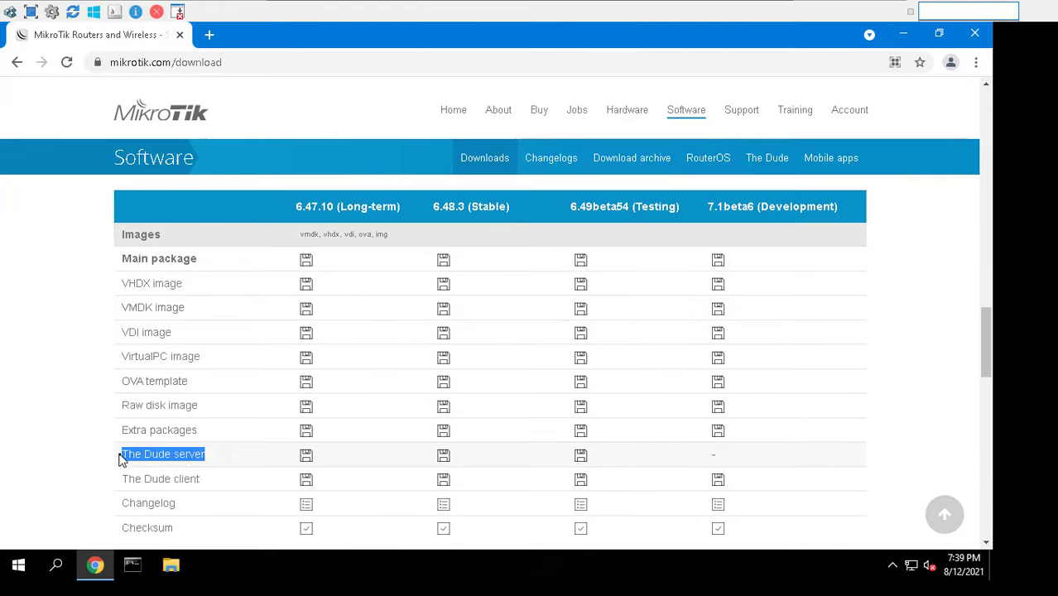
pyautogui.click(975, 33)
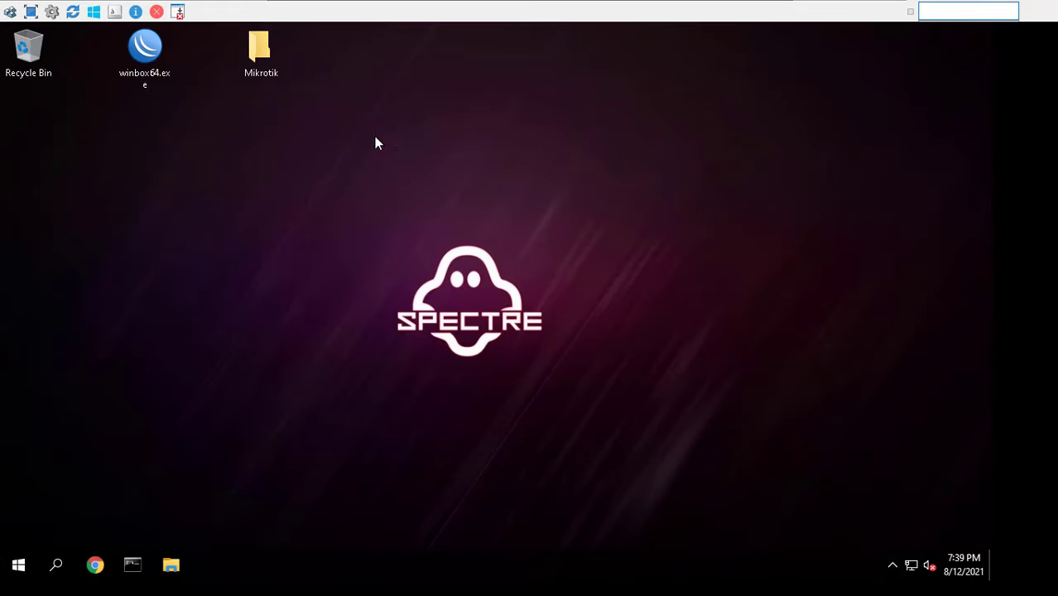
# Check the Dude server package and client installer in the desktop's Mikrotik folder, and close the folder.
pyautogui.doubleClick(273, 52)
pyautogui.moveTo(380, 238); pyautogui.dragTo(439, 178)
pyautogui.click(456, 274)
pyautogui.click(790, 72)
# Run winbox64.exe and connect to the MikroTik router at 192.168.88.1 as admin.
pyautogui.doubleClick(157, 54)
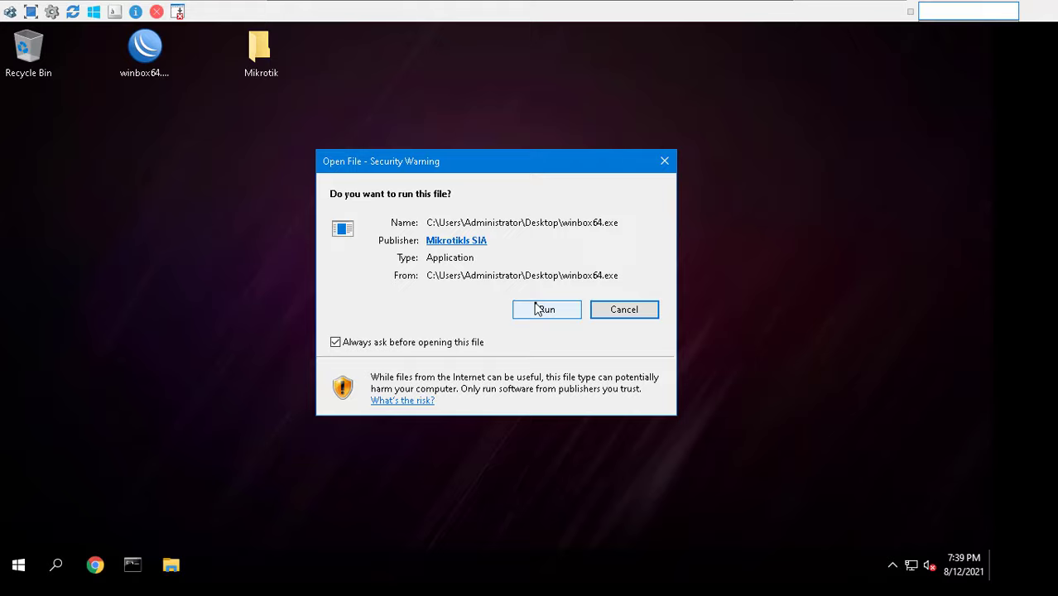
pyautogui.click(546, 310)
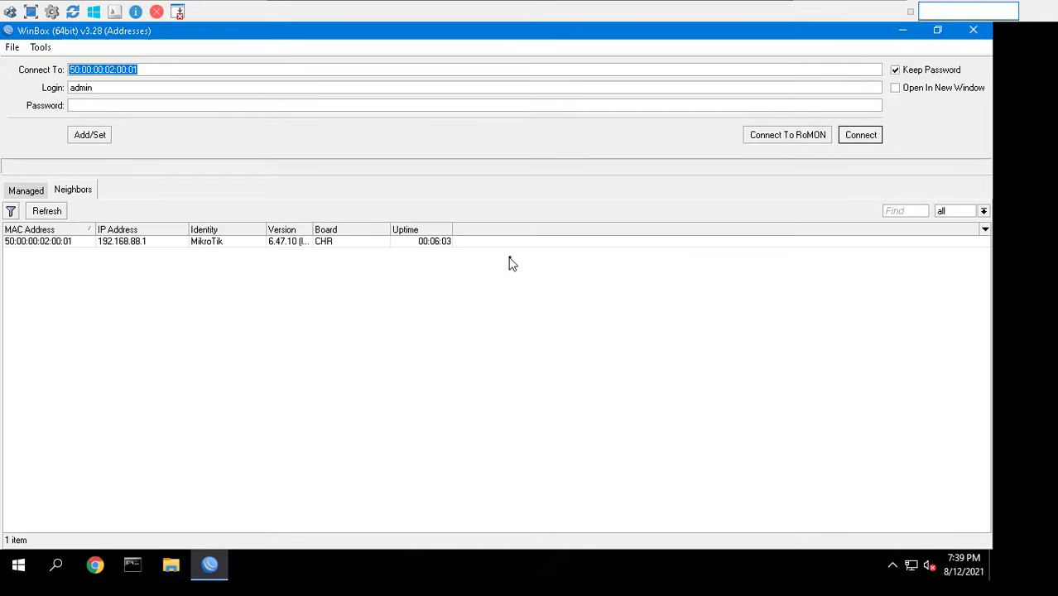
pyautogui.click(509, 242)
pyautogui.click(861, 135)
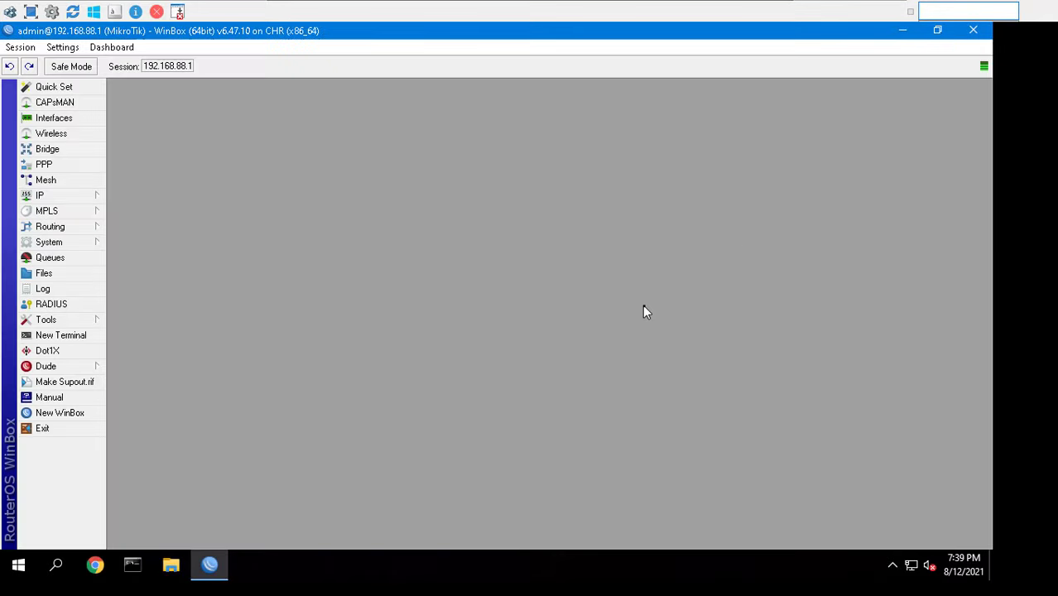
# Upload the package dude-6.47.10.npk from the Mikrotik folder to the router's files, and close the file list.
pyautogui.click(87, 272)
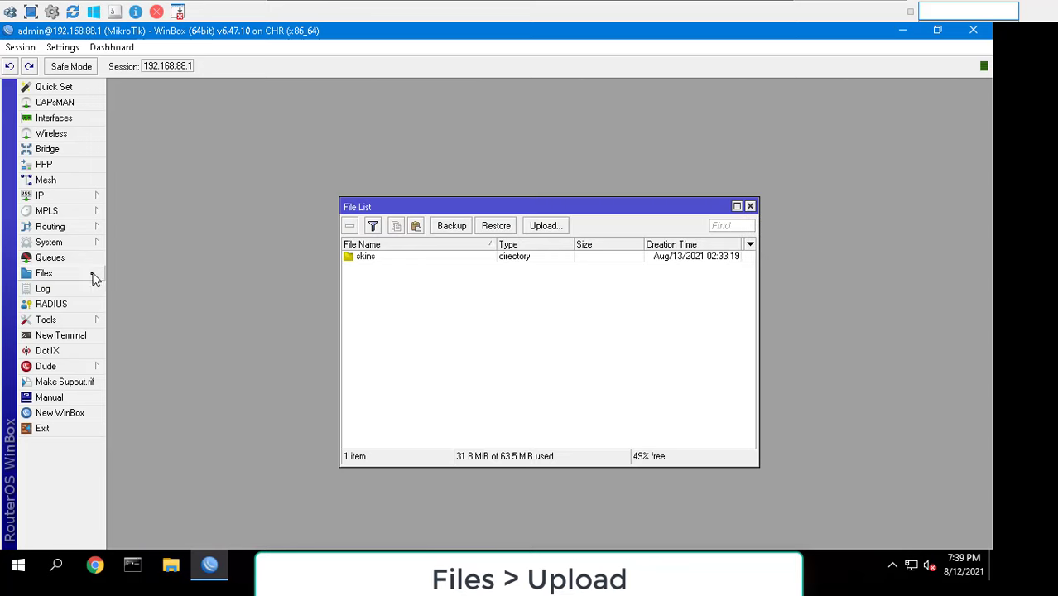
pyautogui.click(538, 228)
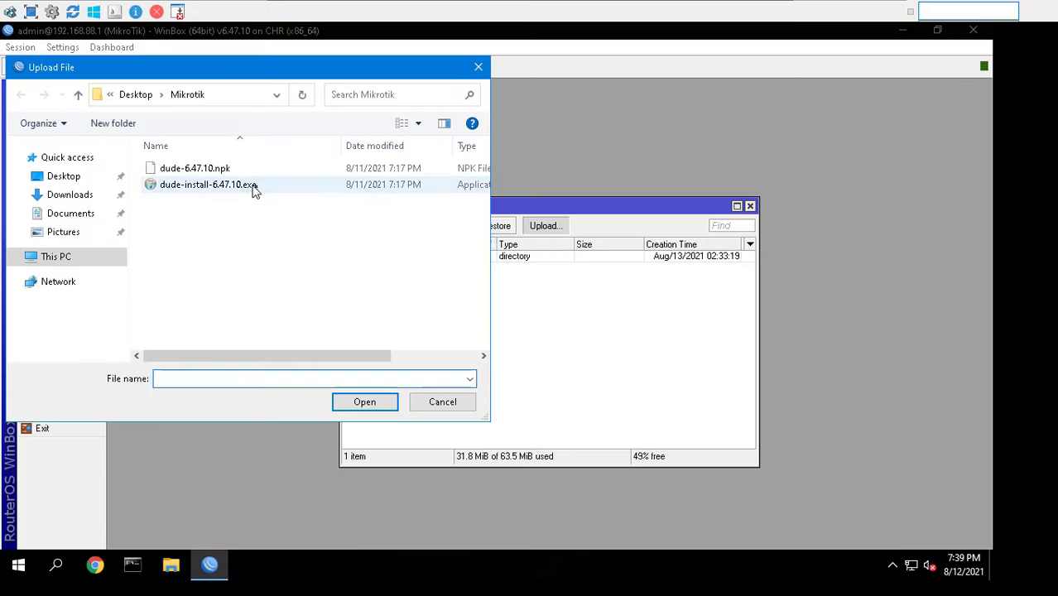
pyautogui.click(222, 169)
pyautogui.click(358, 402)
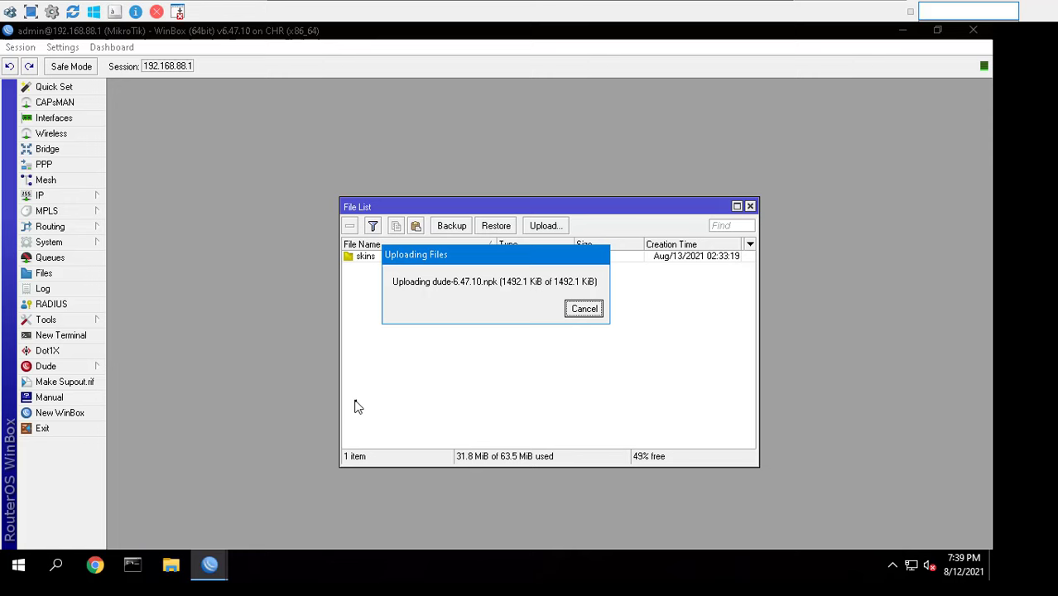
pyautogui.click(501, 258)
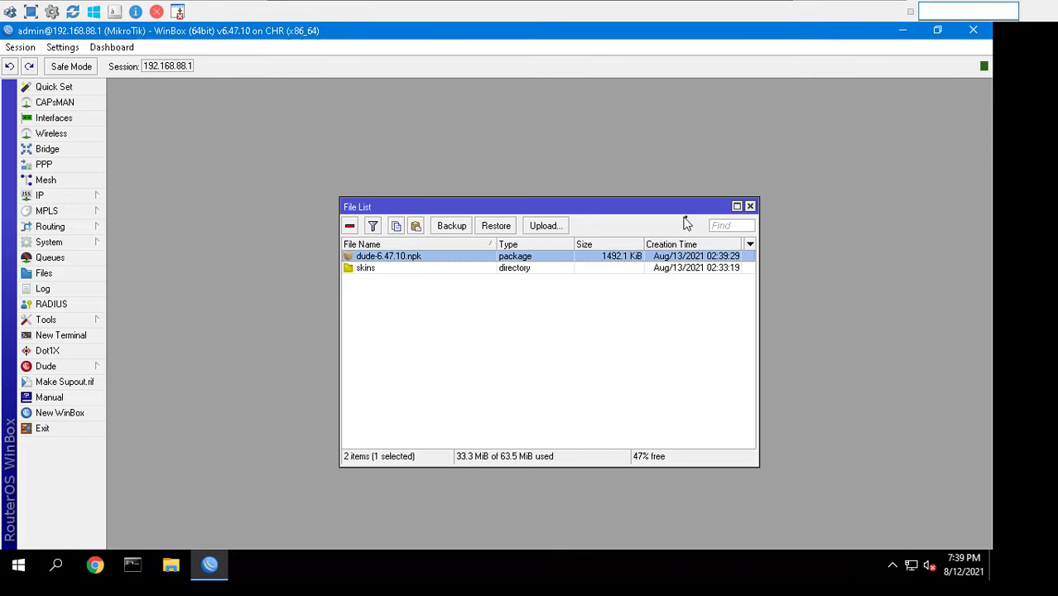
pyautogui.click(750, 207)
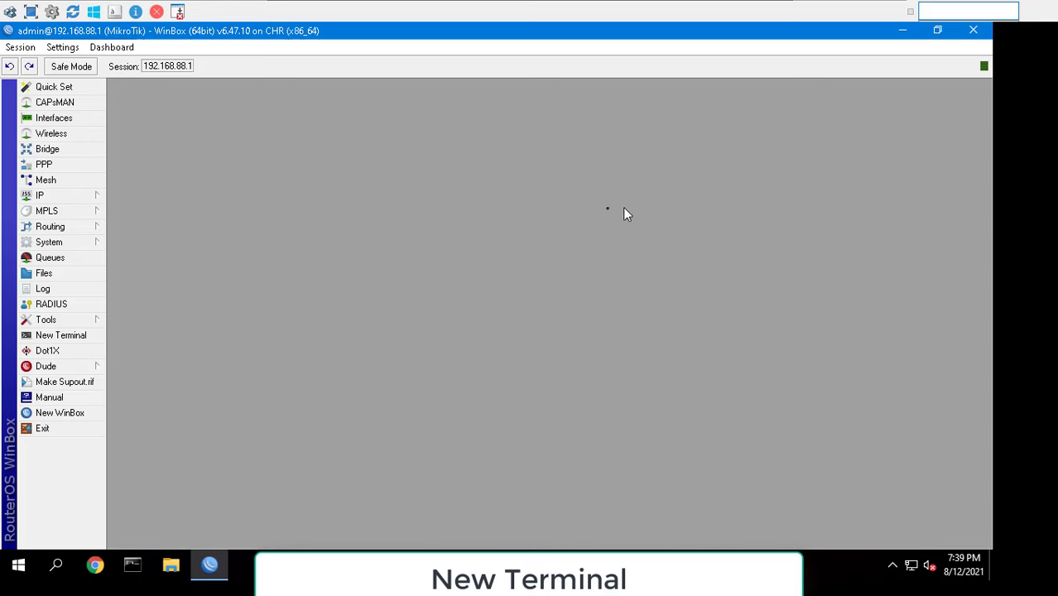
# Open a router terminal, decline viewing the software license, and run "/dude set enabled=yes".
pyautogui.click(98, 337)
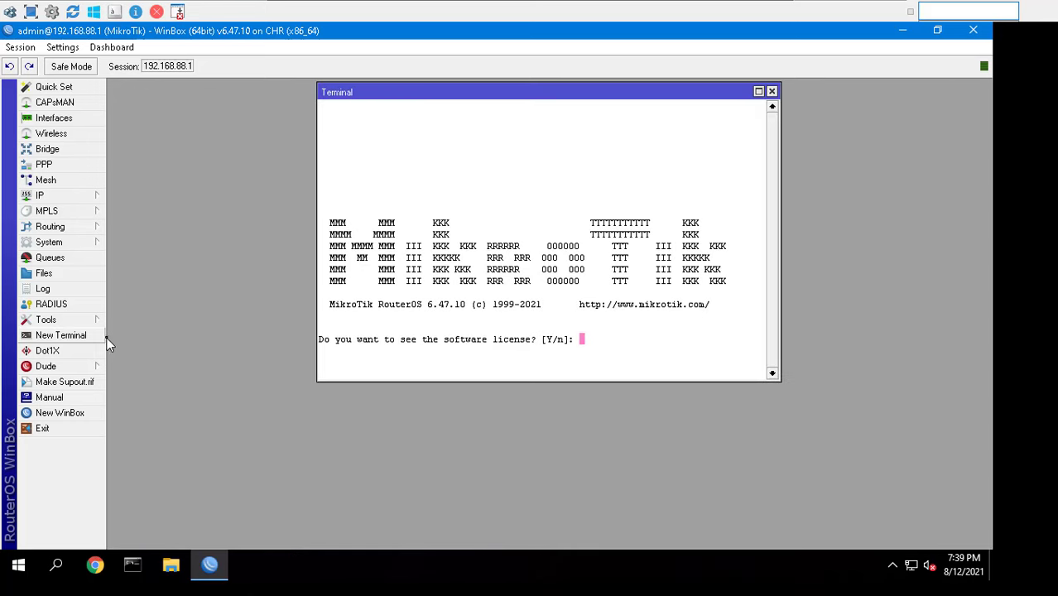
pyautogui.write('n')
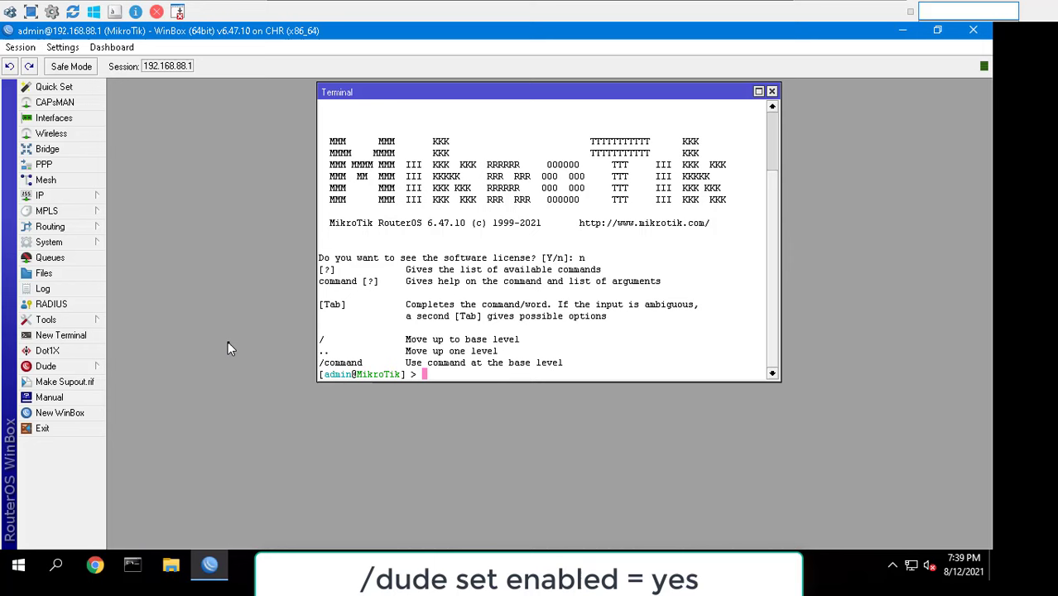
pyautogui.write('/dude')
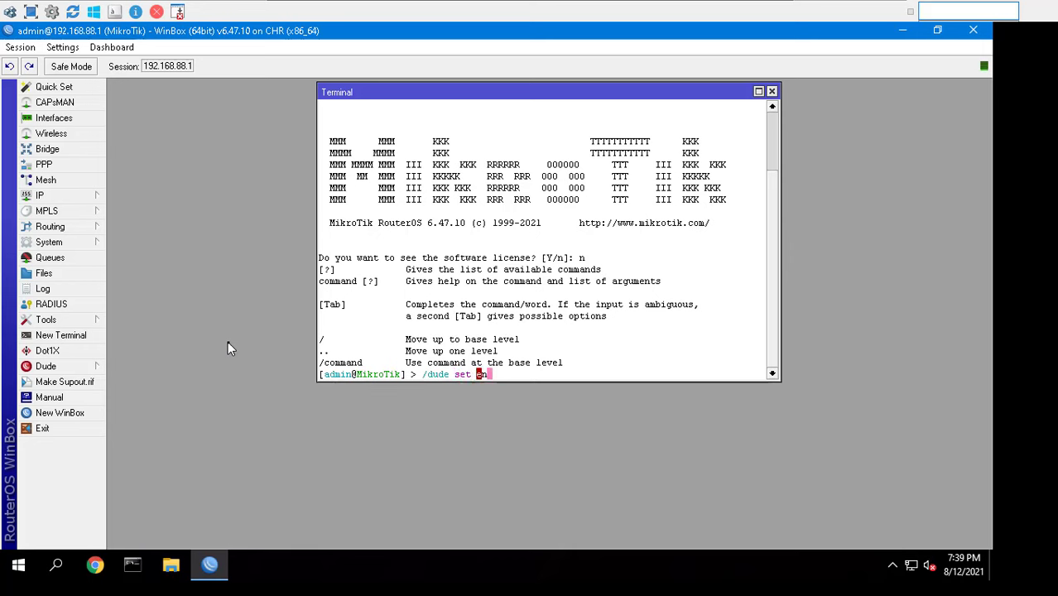
pyautogui.write('set en')
pyautogui.press('Tab')
pyautogui.write('yes')
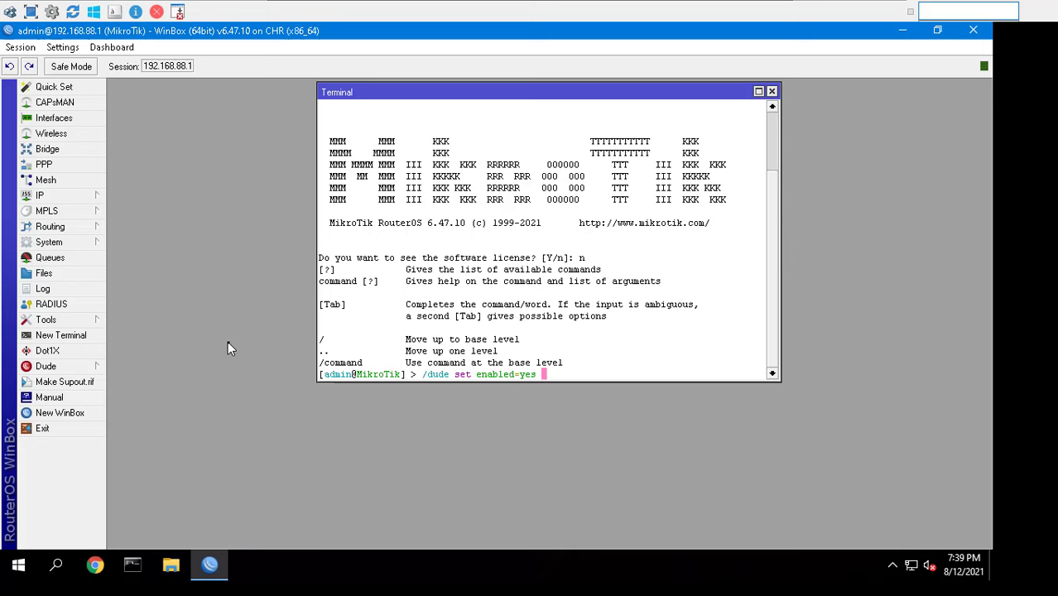
pyautogui.press('Return')
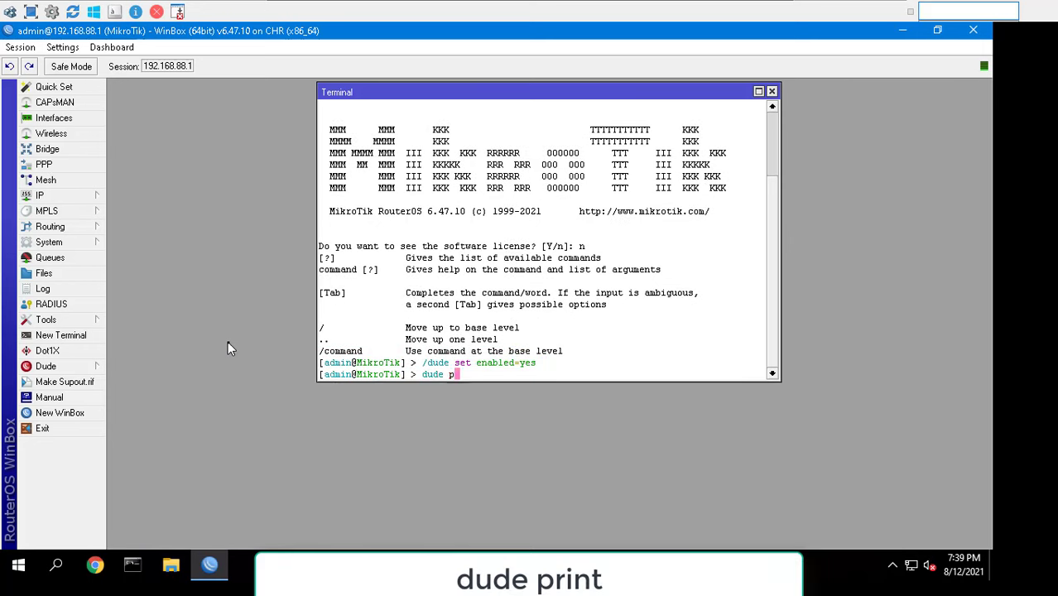
# Check the Dude server's status with "dude print" and close the terminal.
pyautogui.write('dude print')
pyautogui.press('Return')
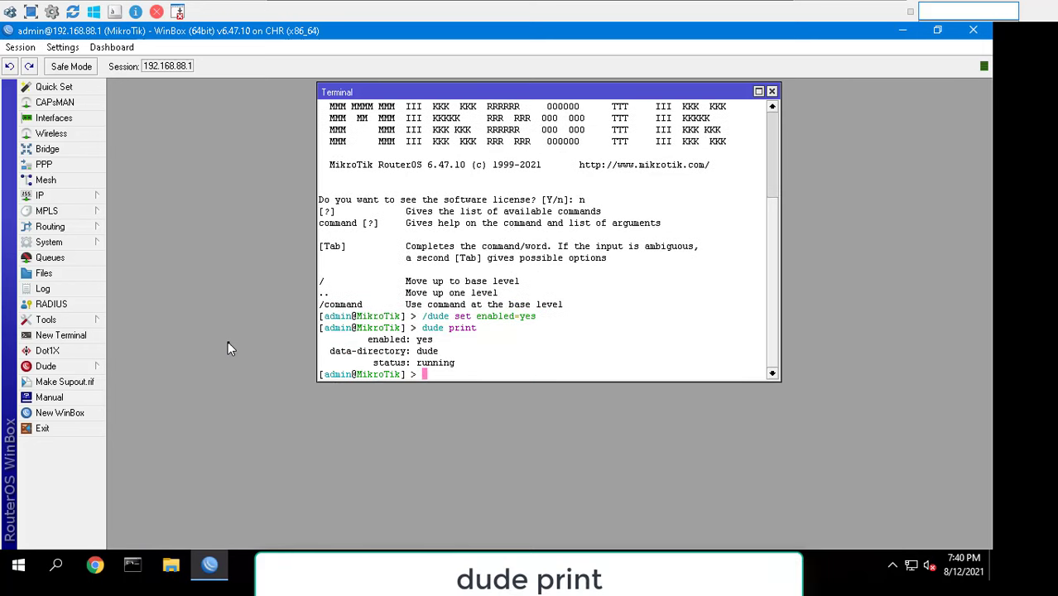
pyautogui.click(772, 91)
# Enable SNMP in the router's IP settings and close the WinBox session.
pyautogui.click(81, 200)
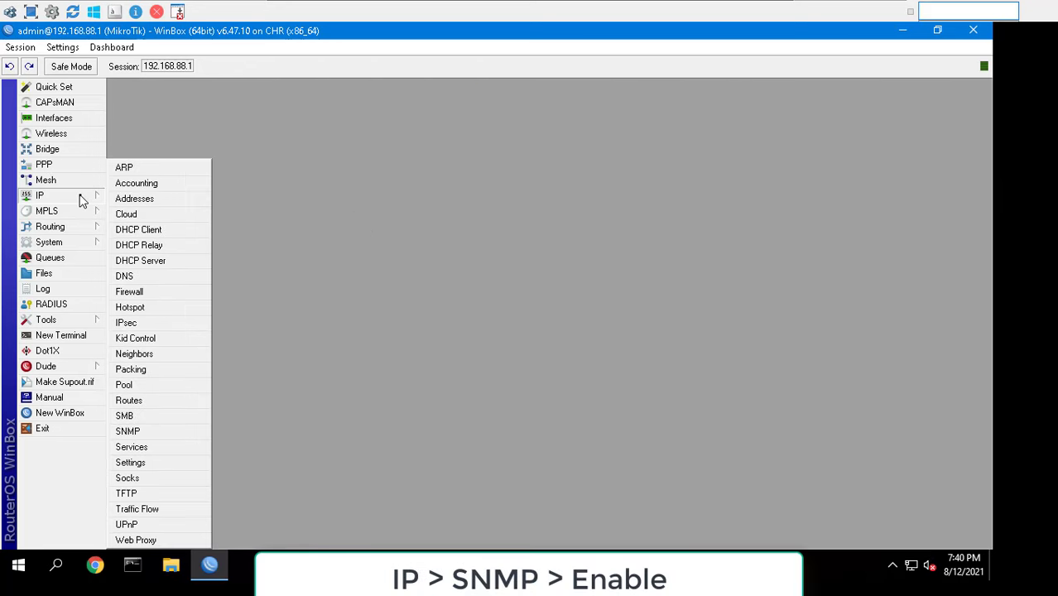
pyautogui.click(127, 431)
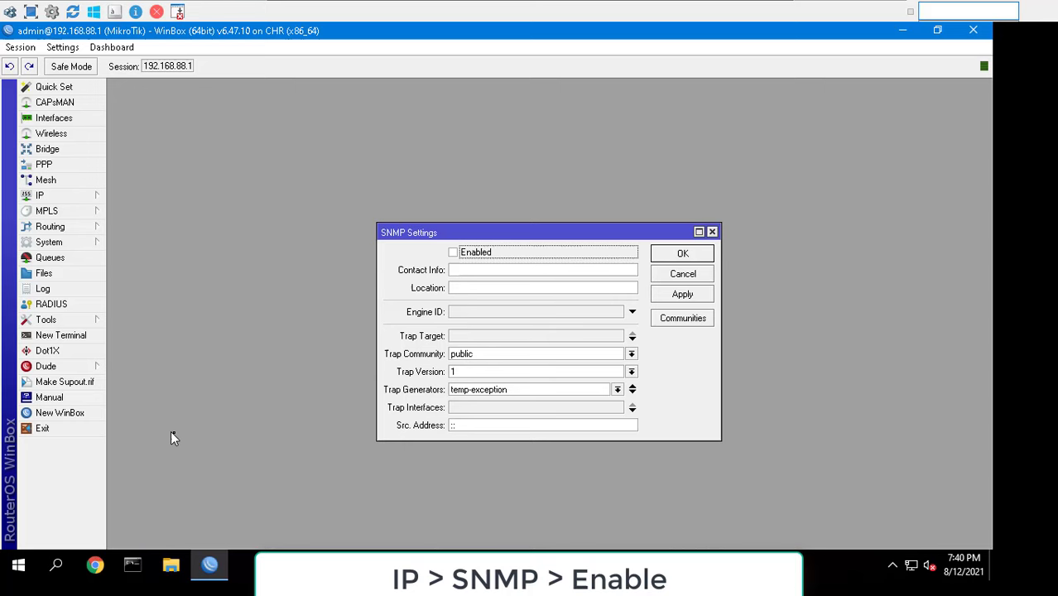
pyautogui.click(681, 257)
pyautogui.click(973, 30)
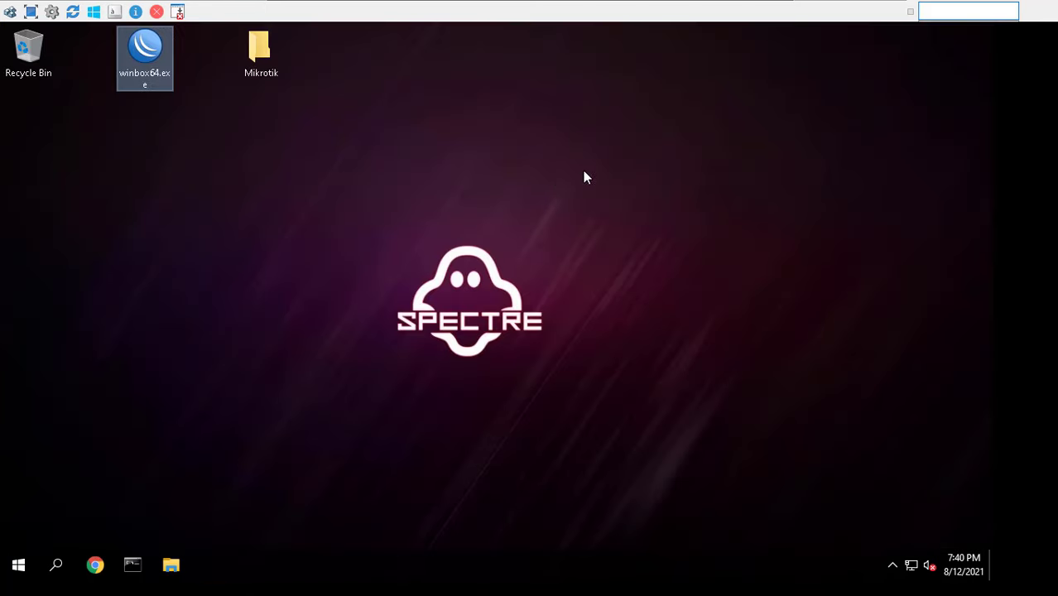
# Install The Dude client from dude-install-6.47.10.exe into C:\Program Files (x86)\Dude, and close the Mikrotik folder.
pyautogui.doubleClick(253, 55)
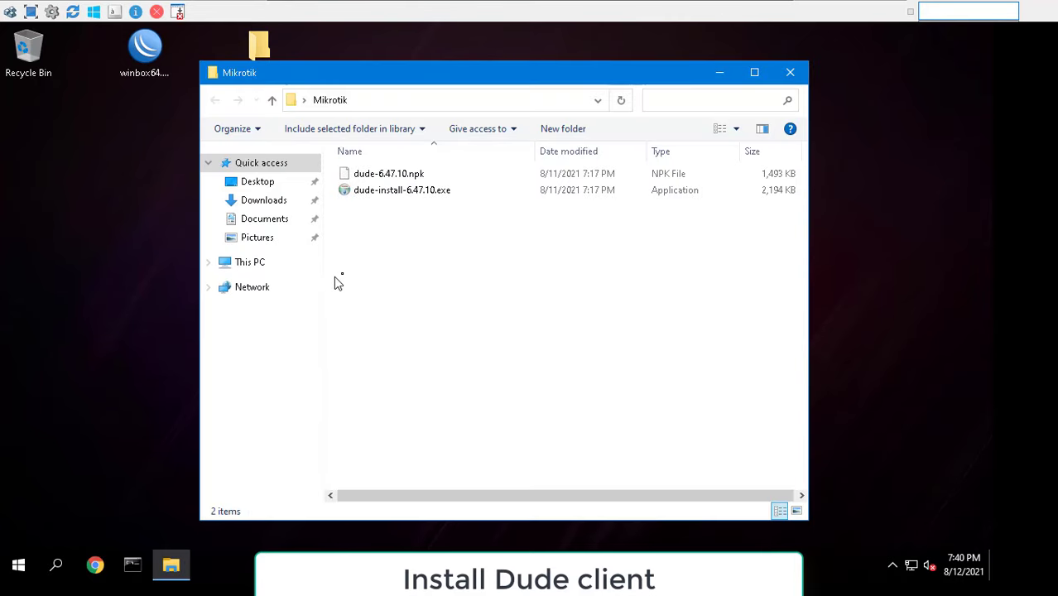
pyautogui.doubleClick(390, 197)
pyautogui.click(545, 312)
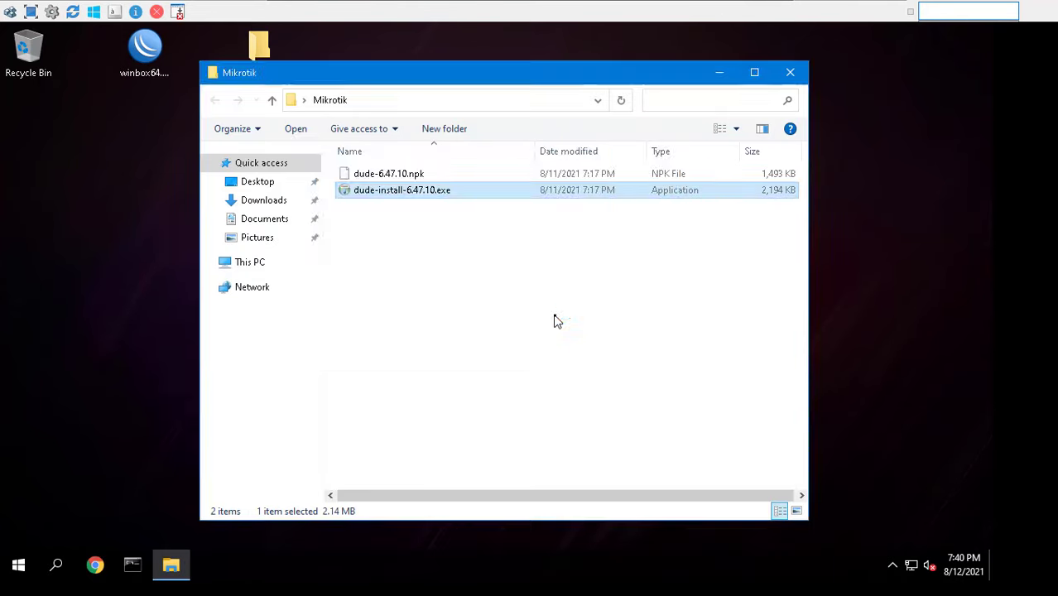
pyautogui.click(585, 419)
pyautogui.click(583, 417)
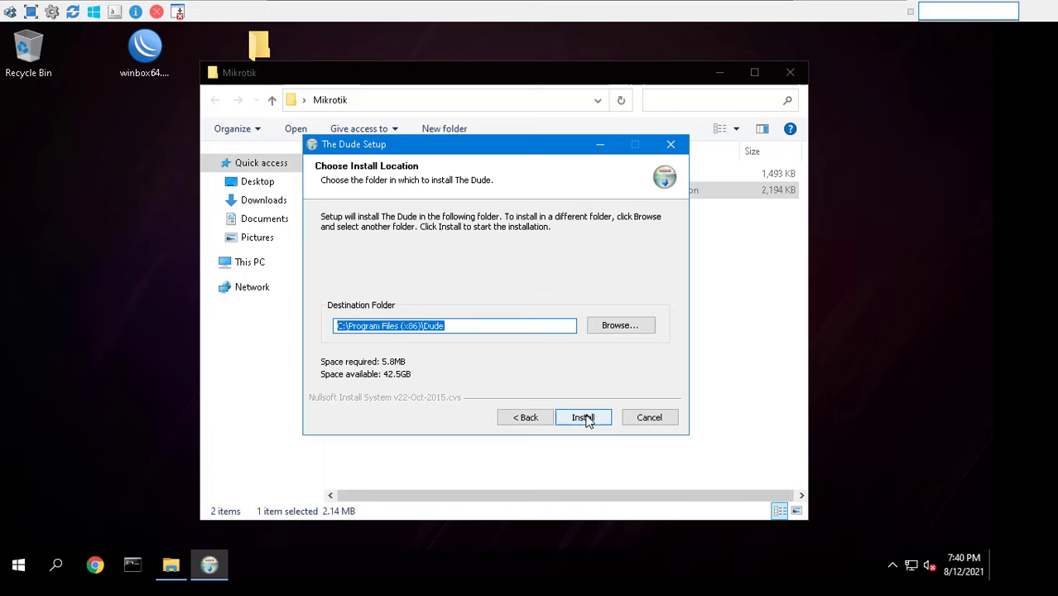
pyautogui.click(583, 417)
pyautogui.click(583, 418)
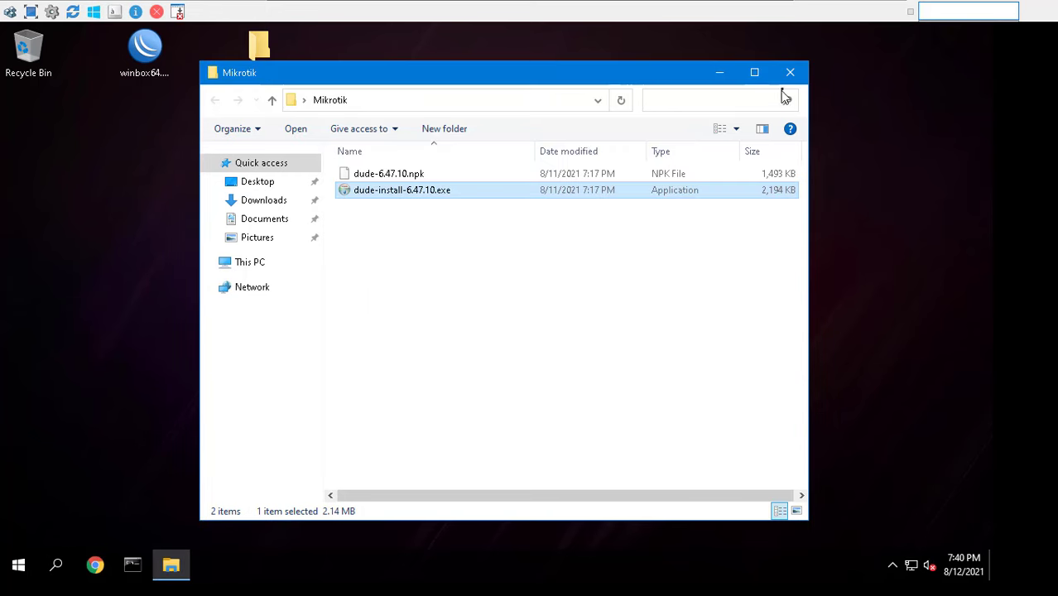
pyautogui.click(789, 73)
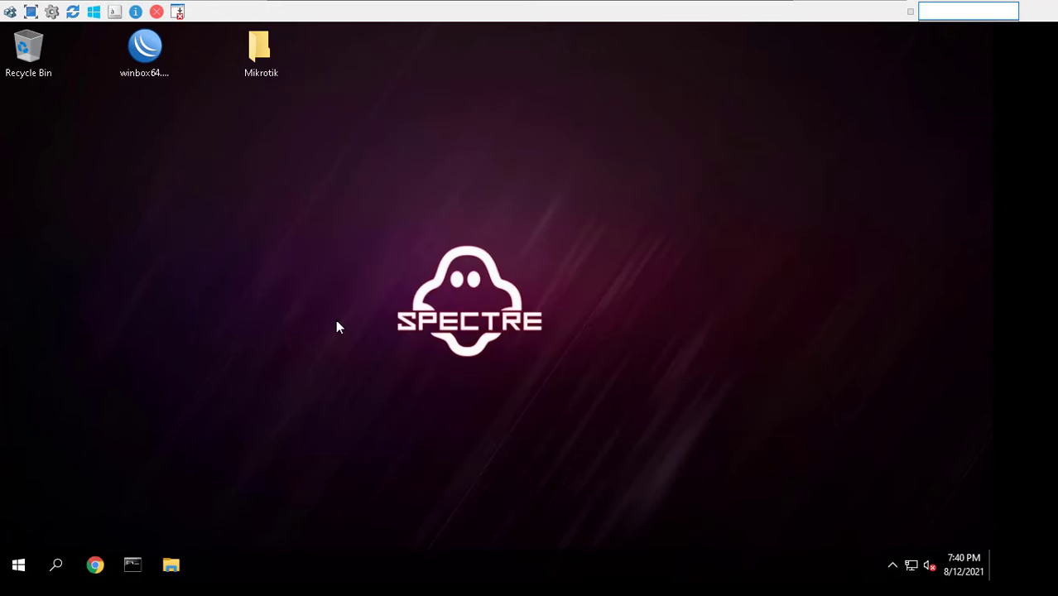
# Search Windows for "dud" and pin The Dude to the taskbar.
pyautogui.click(72, 566)
pyautogui.write('dud')
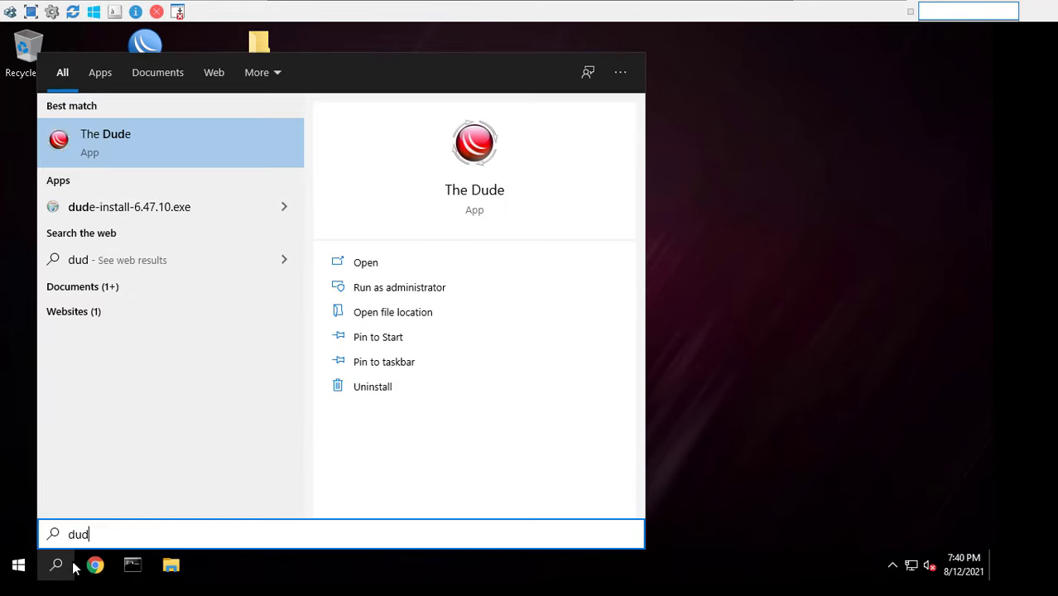
pyautogui.click(412, 366)
pyautogui.click(755, 329)
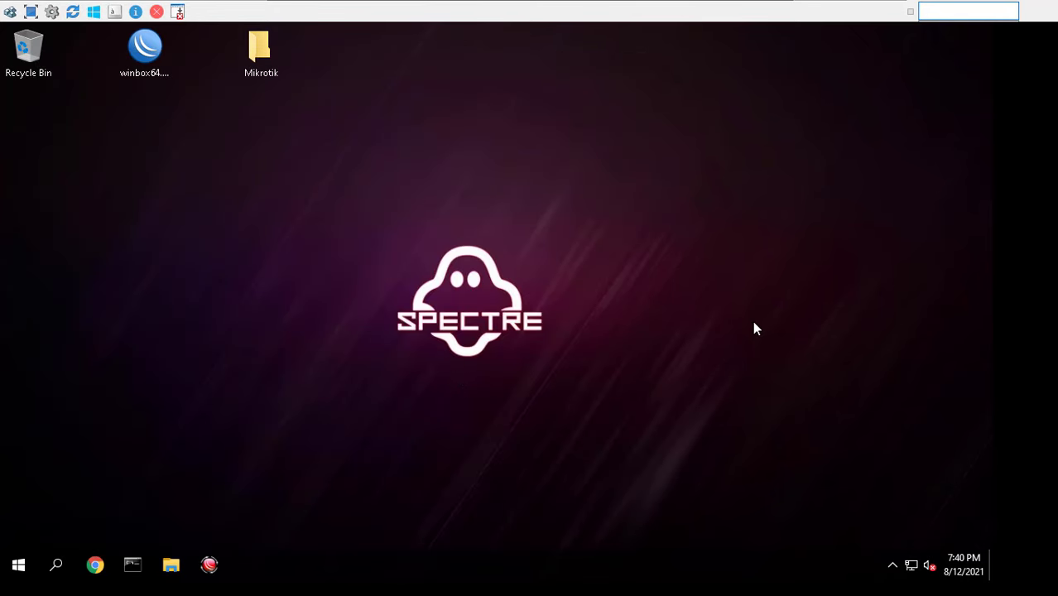
# Open The Dude, connect to the server at 192.168.88.1 as admin, and dismiss the initial device discovery.
pyautogui.click(209, 565)
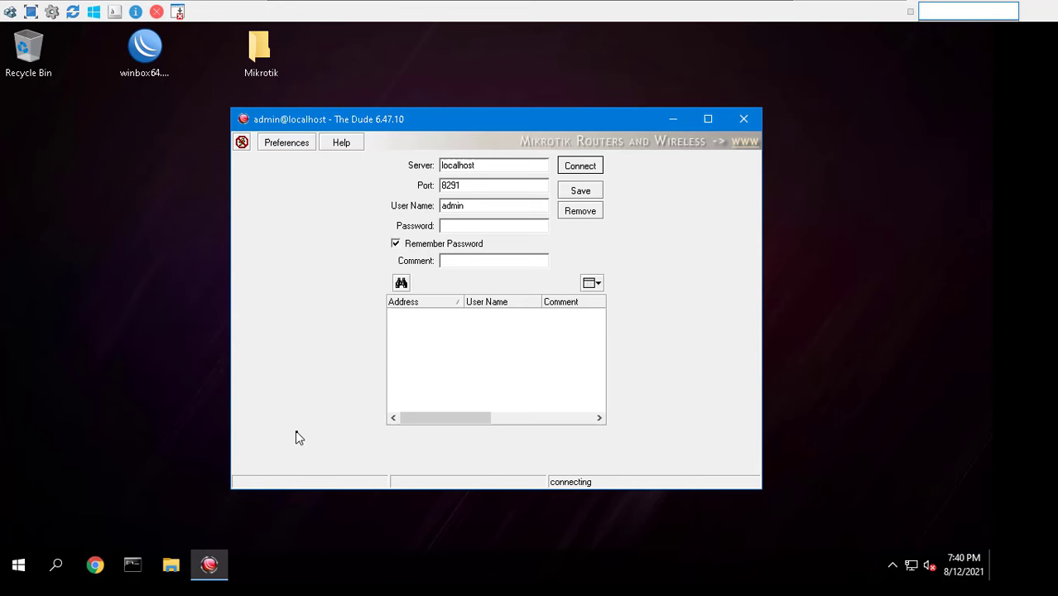
pyautogui.moveTo(501, 167); pyautogui.dragTo(433, 166)
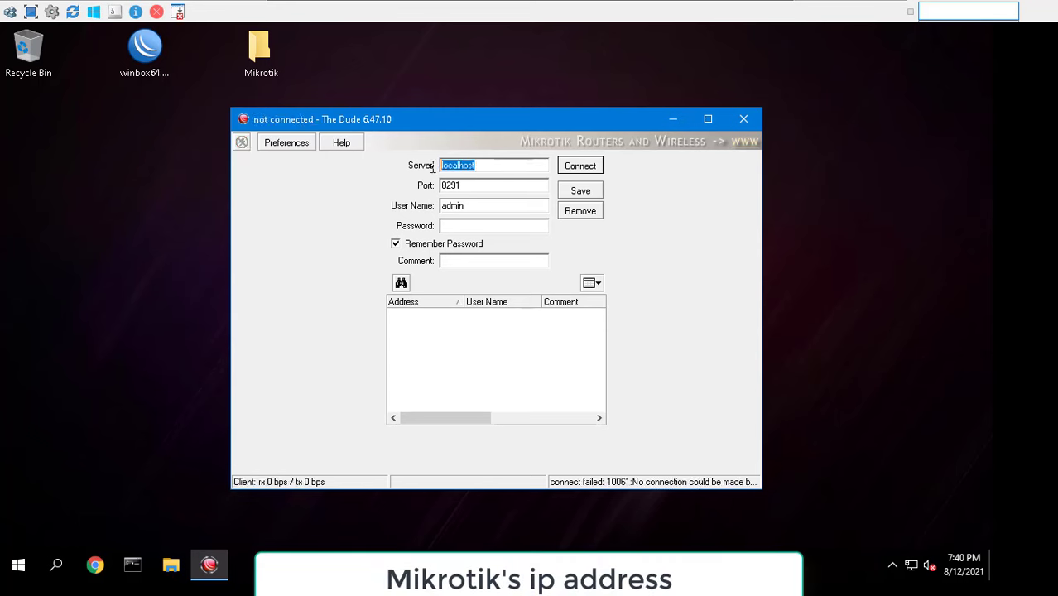
pyautogui.write('1')
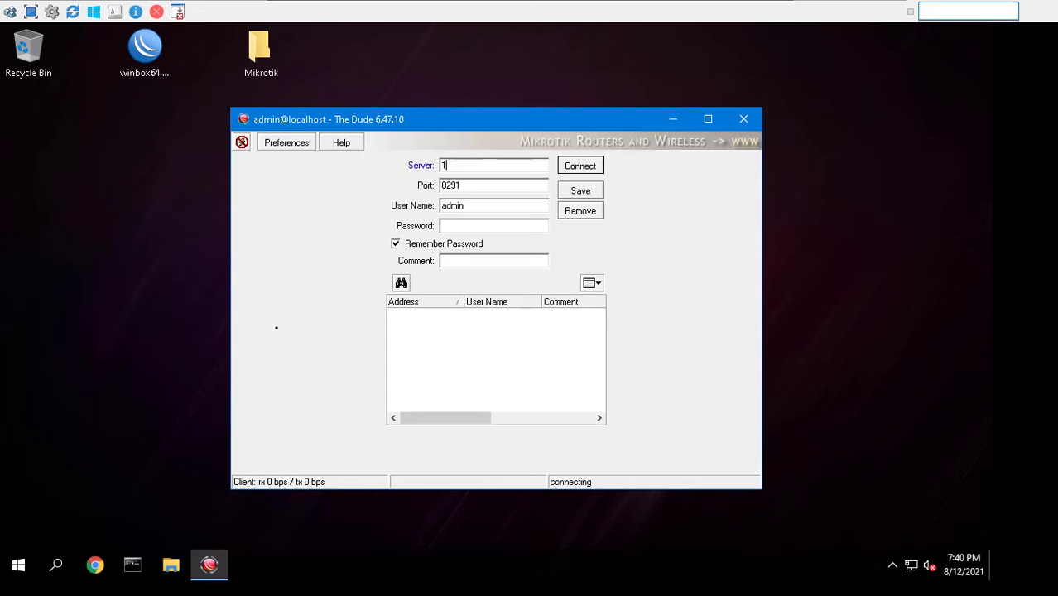
pyautogui.write('92.168.88')
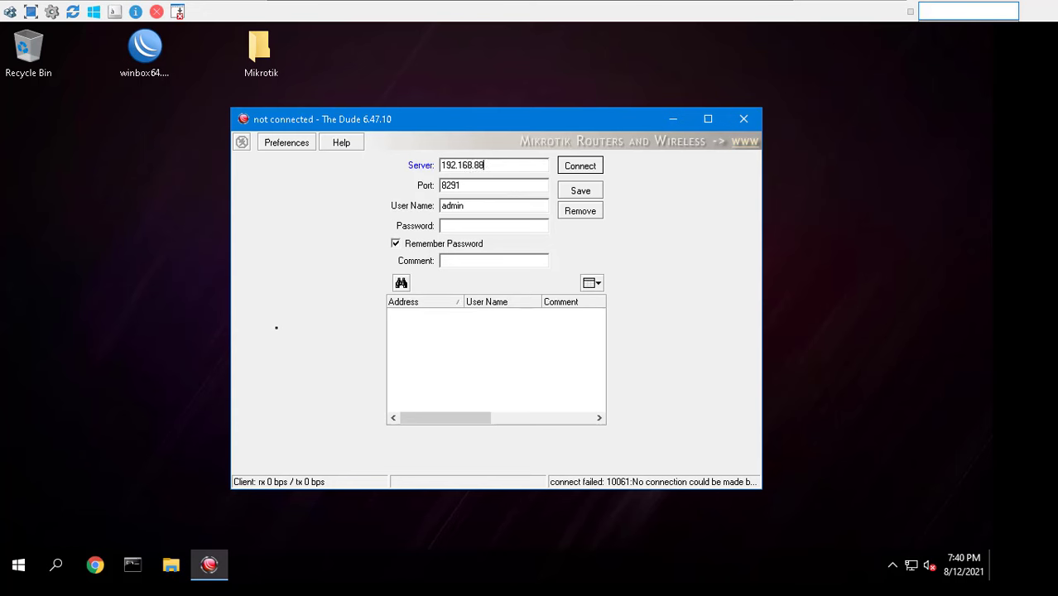
pyautogui.write('.1')
pyautogui.click(586, 169)
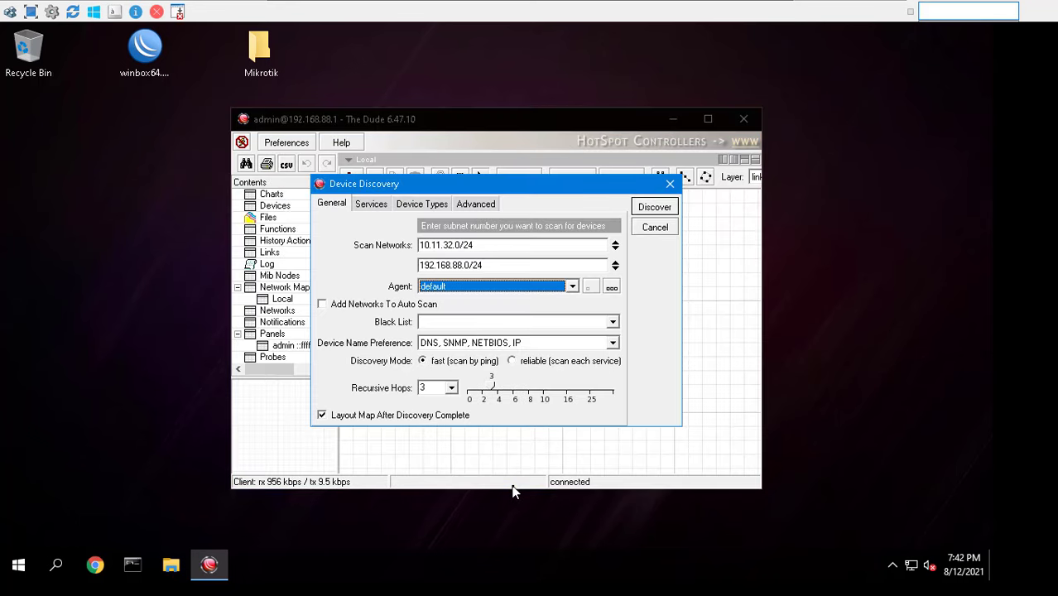
pyautogui.click(655, 227)
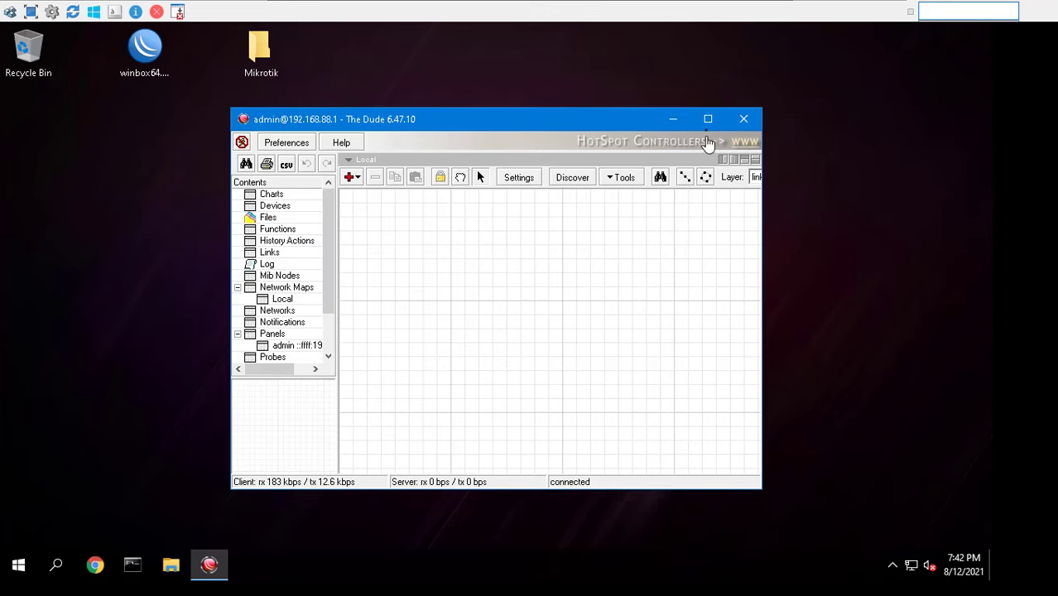
# Maximize the client window and set the server's default SNMP profile to v2-public.
pyautogui.click(708, 118)
pyautogui.click(134, 73)
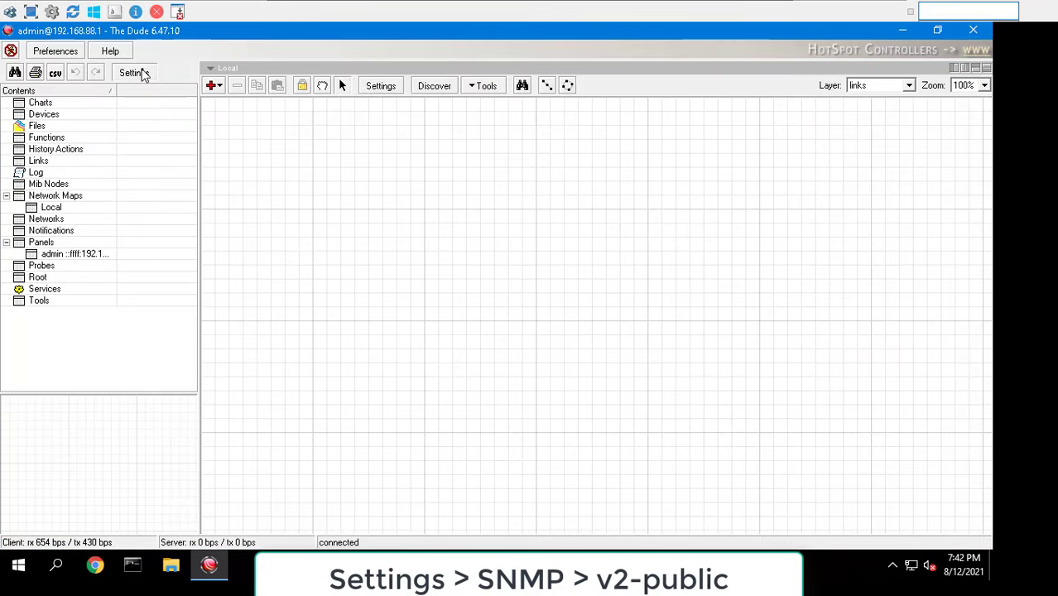
pyautogui.click(418, 122)
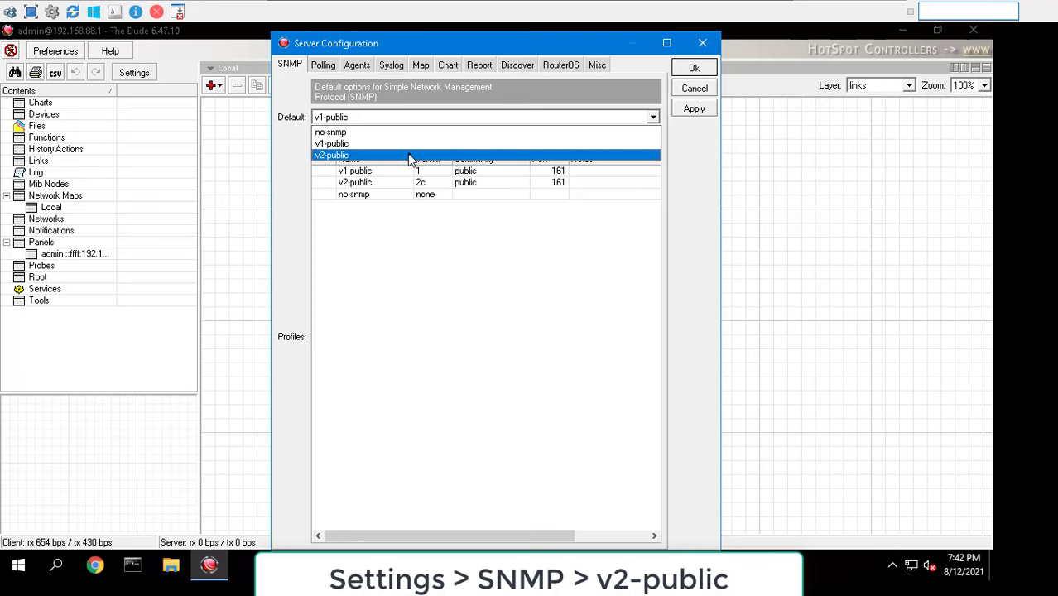
pyautogui.click(409, 157)
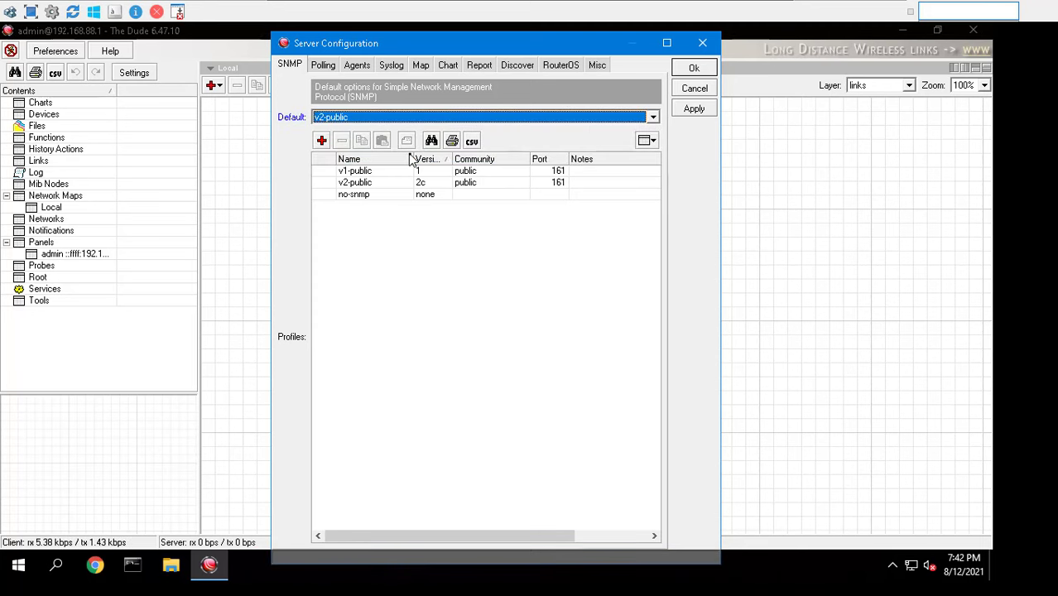
pyautogui.click(692, 69)
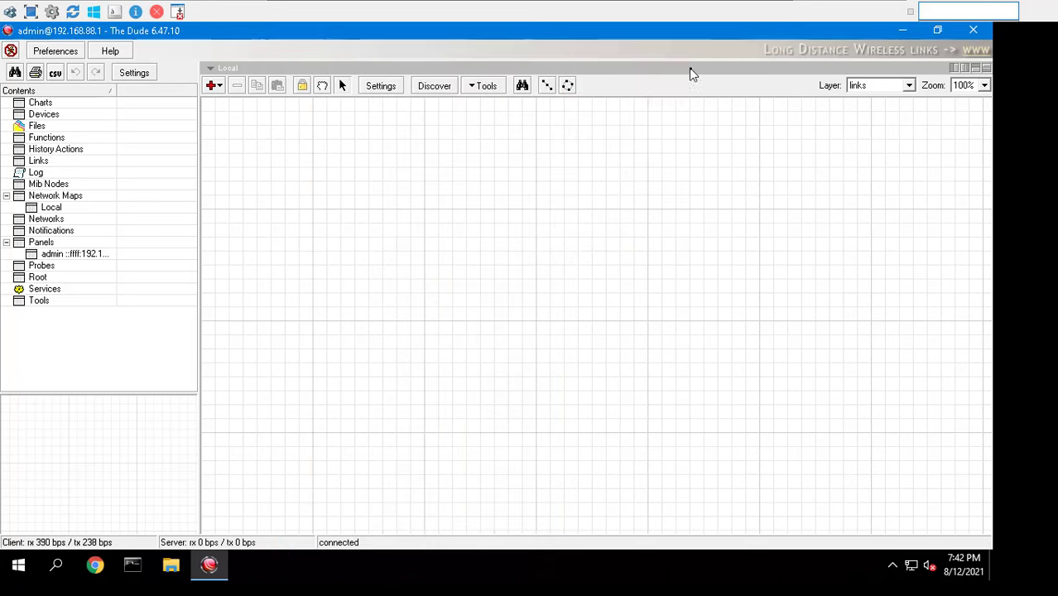
# Run device discovery on the 192.168.88.0/24 network.
pyautogui.click(427, 87)
pyautogui.click(496, 245)
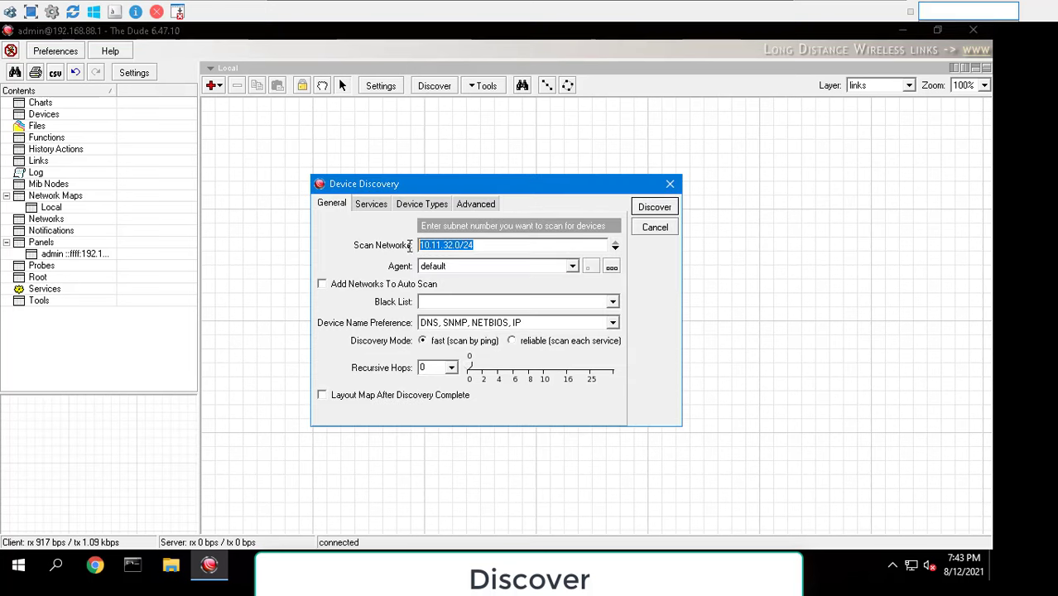
pyautogui.write('192')
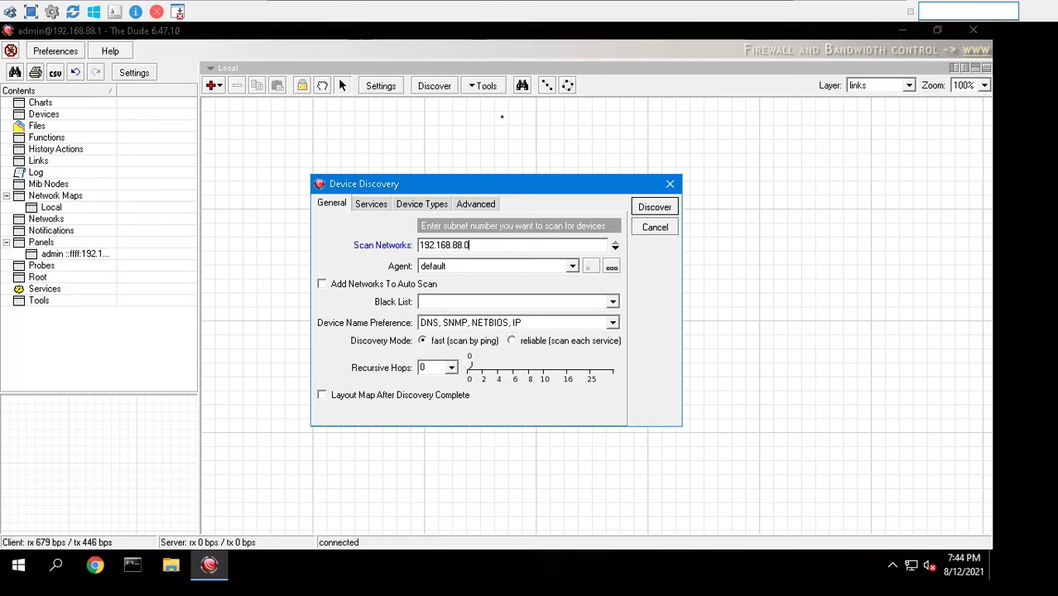
pyautogui.click(655, 207)
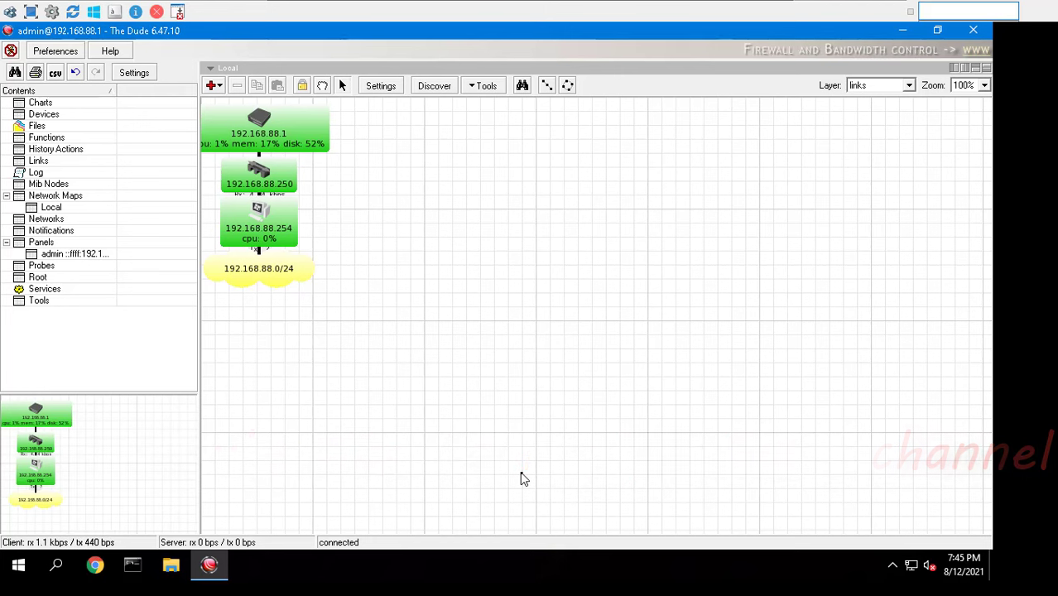
# Spread the discovered devices around the network cloud, with 192.168.88.1 above, 192.168.88.250 to its right and 192.168.88.254 below.
pyautogui.moveTo(265, 270); pyautogui.dragTo(526, 446)
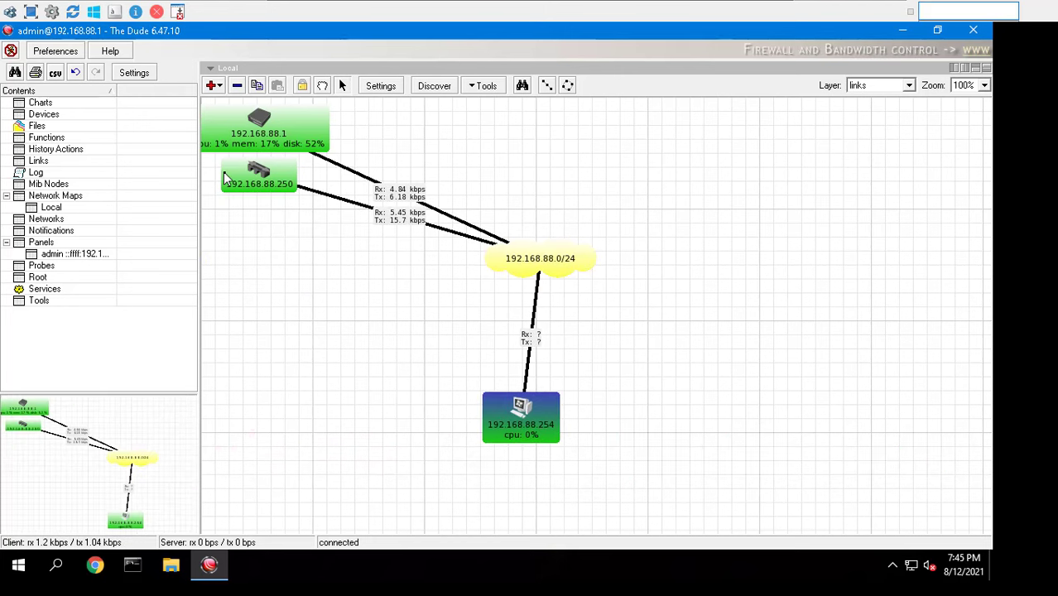
pyautogui.moveTo(230, 173); pyautogui.dragTo(738, 270)
pyautogui.moveTo(294, 141); pyautogui.dragTo(573, 159)
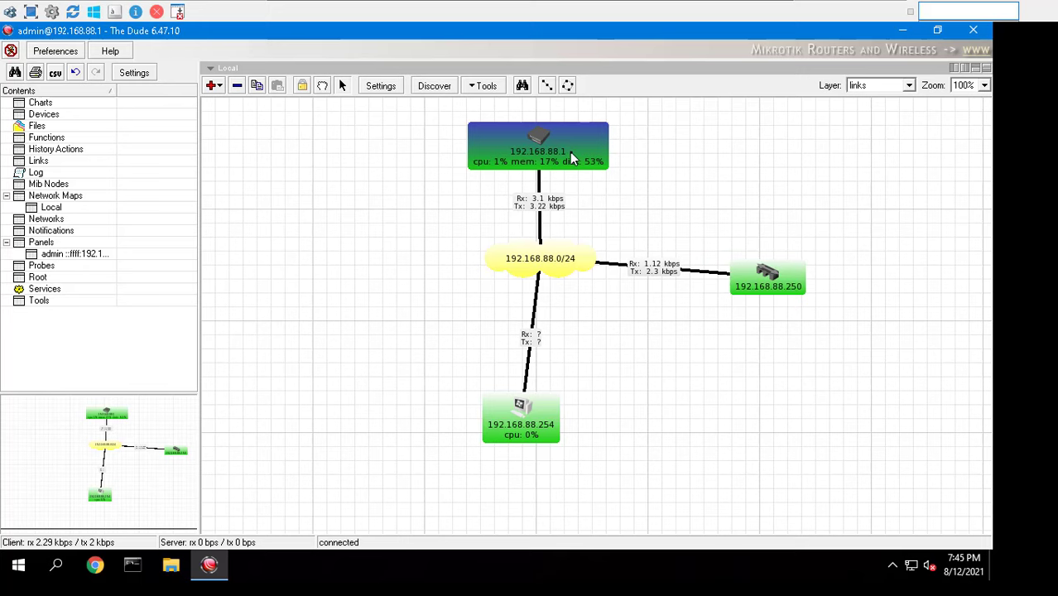
# Switch to the EVE topology in Chrome, examine how the router, switch and PC are wired, and return to The Dude.
pyautogui.click(750, 9)
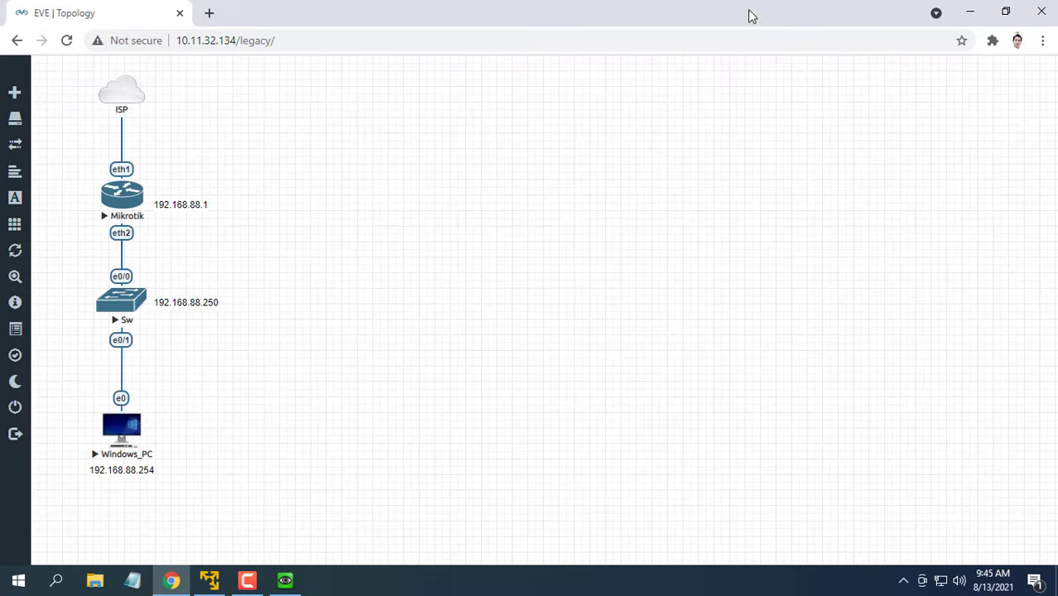
pyautogui.moveTo(342, 90); pyautogui.dragTo(83, 496)
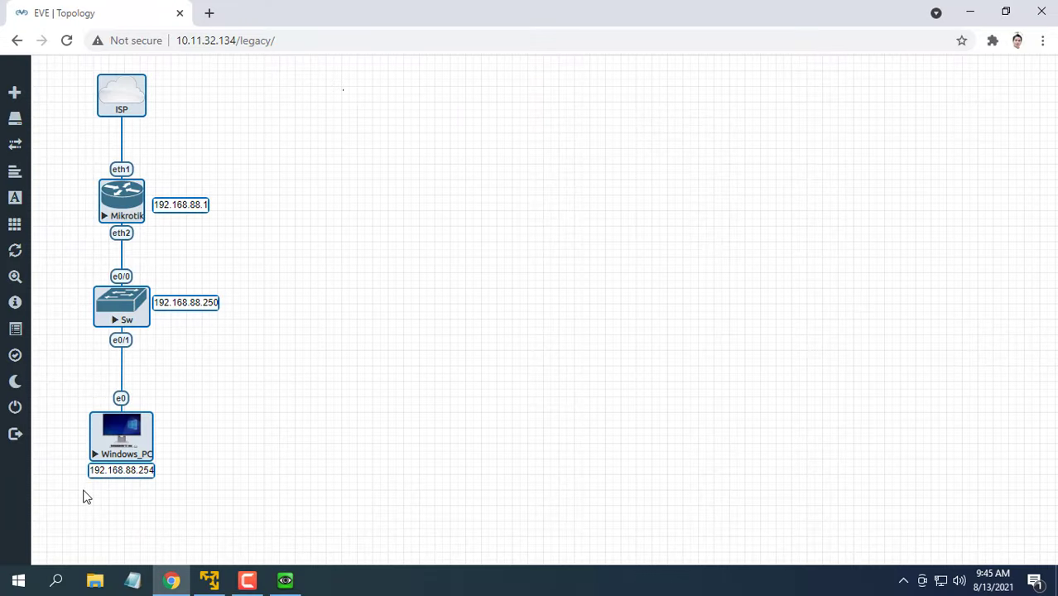
pyautogui.click(251, 414)
pyautogui.click(285, 580)
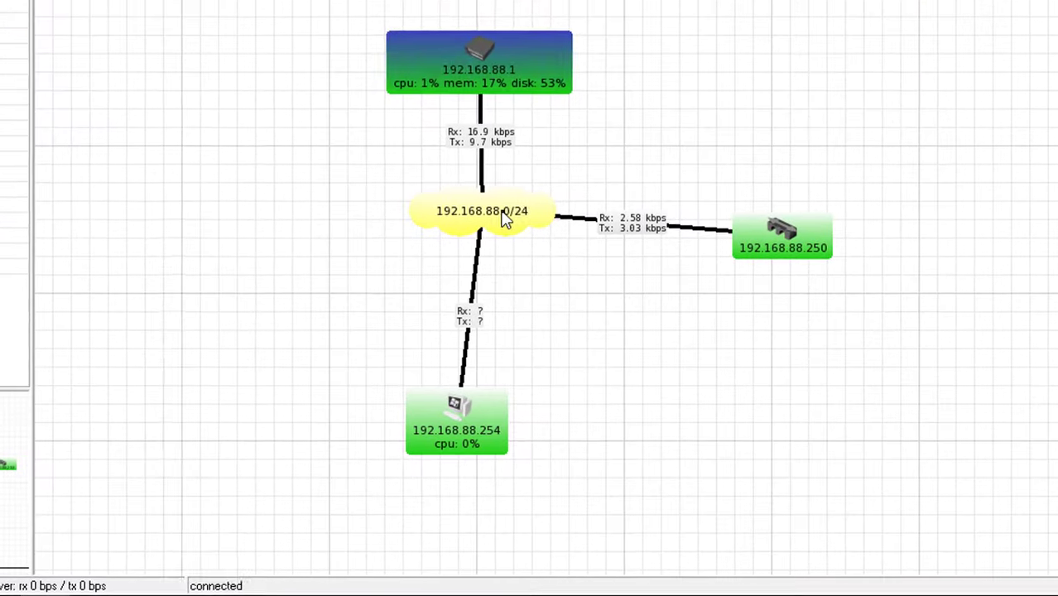
# Remove the 192.168.88.0/24 network from the map and place 192.168.88.250 between 192.168.88.1 and 192.168.88.254.
pyautogui.rightClick(534, 243)
pyautogui.click(545, 292)
pyautogui.click(501, 301)
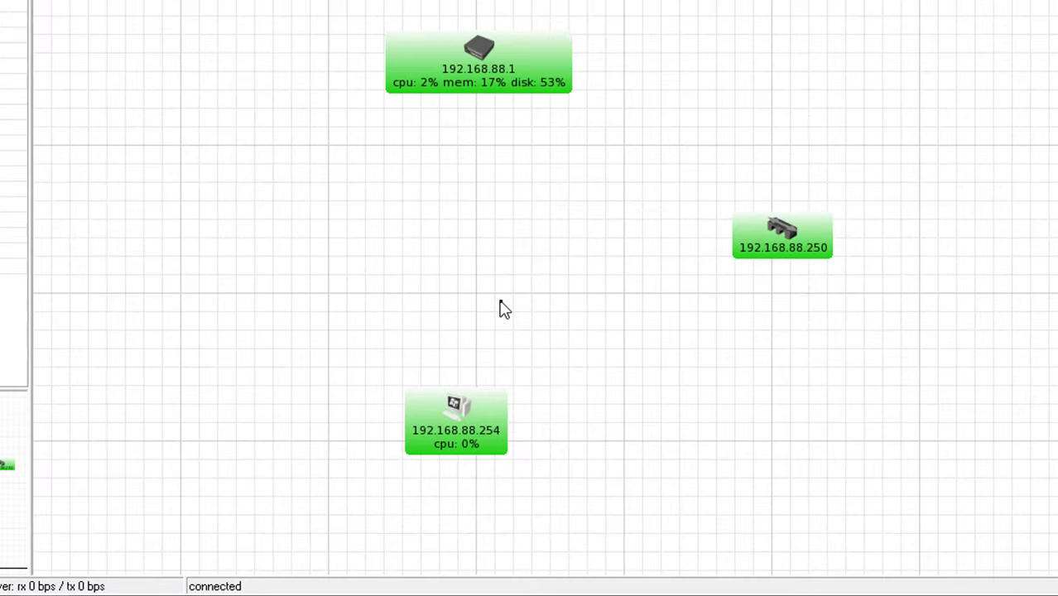
pyautogui.moveTo(798, 247); pyautogui.dragTo(495, 271)
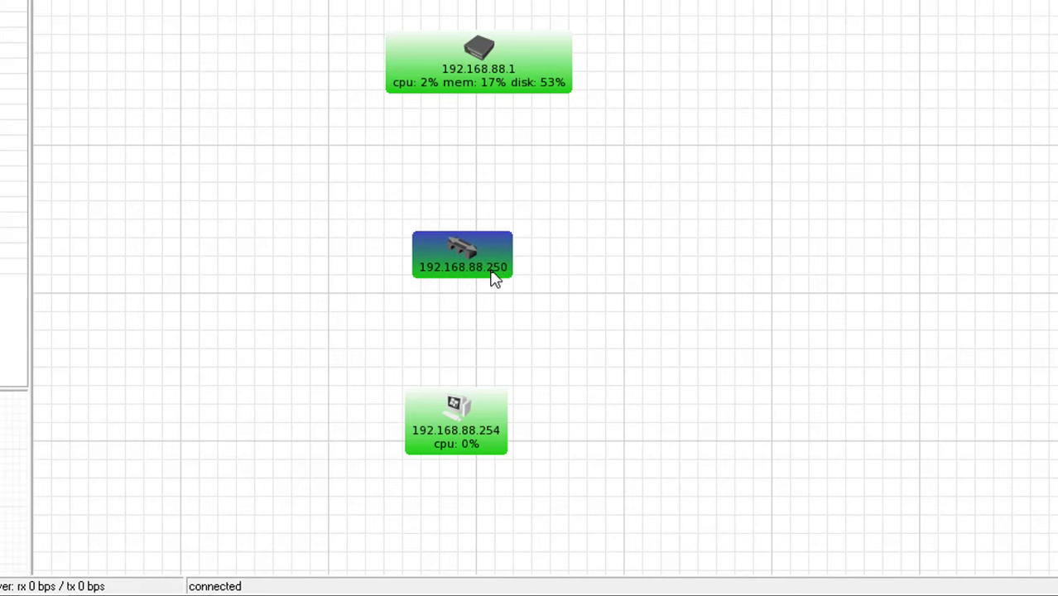
# Add a link from 192.168.88.254 to 192.168.88.250 with snmp mastering on device 192.168.88.250, interface Ethernet0/1.
pyautogui.rightClick(159, 429)
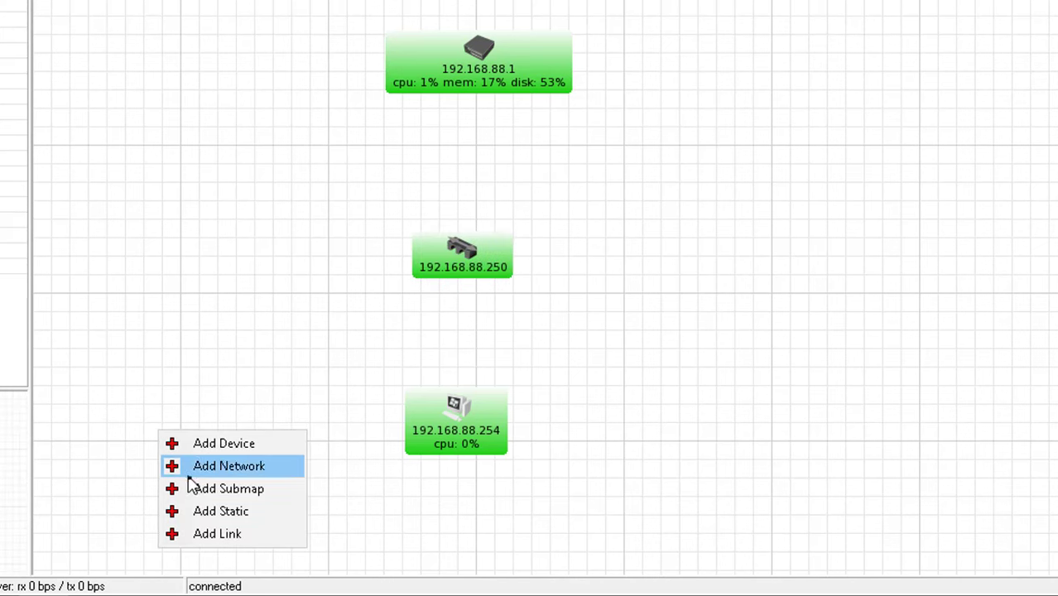
pyautogui.click(214, 537)
pyautogui.moveTo(461, 426); pyautogui.dragTo(485, 277)
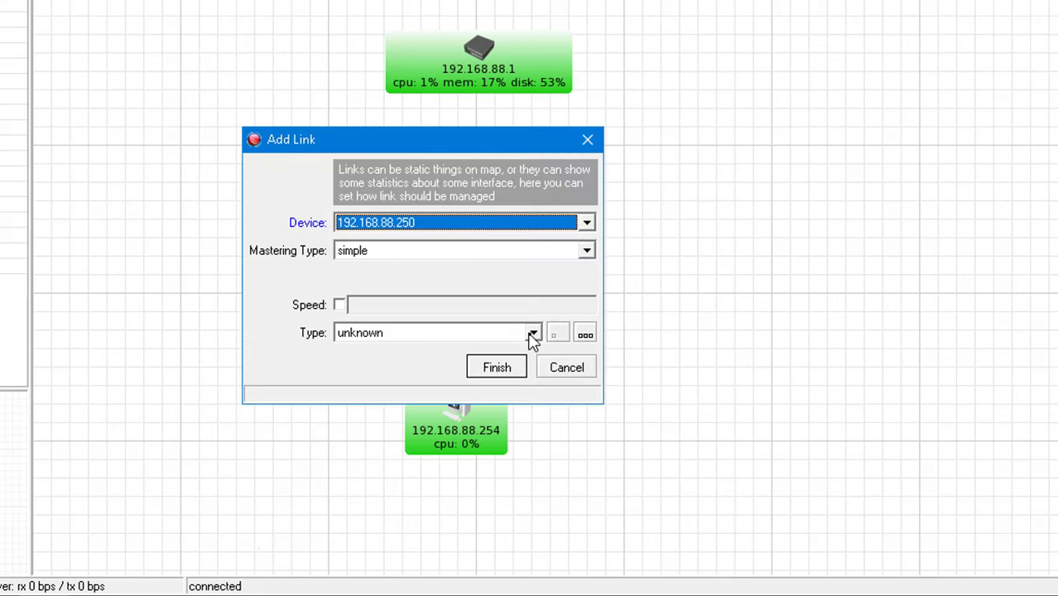
pyautogui.click(588, 253)
pyautogui.click(418, 286)
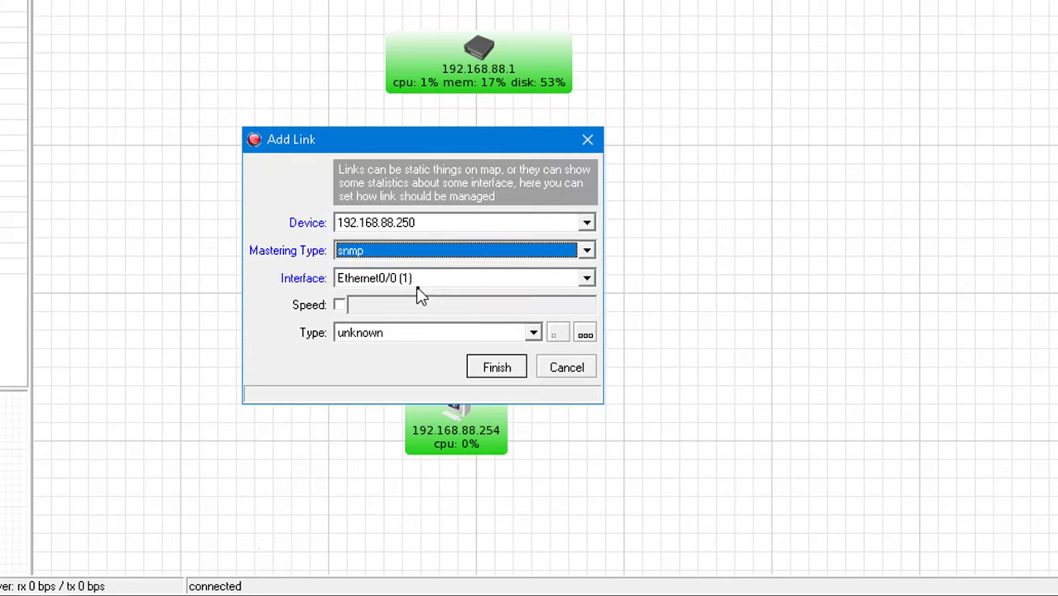
pyautogui.click(440, 280)
pyautogui.click(435, 313)
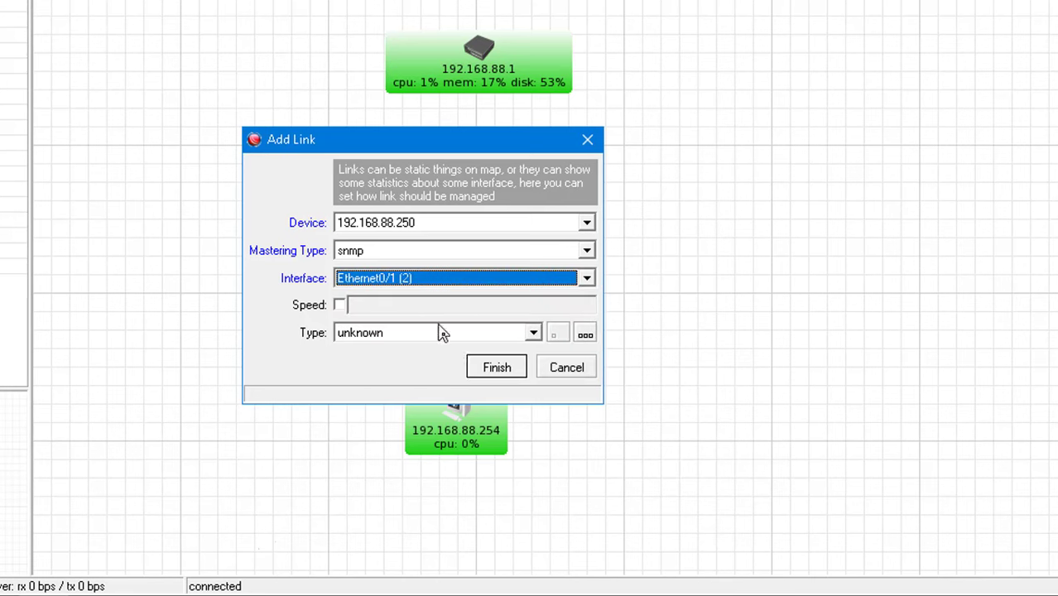
pyautogui.click(494, 367)
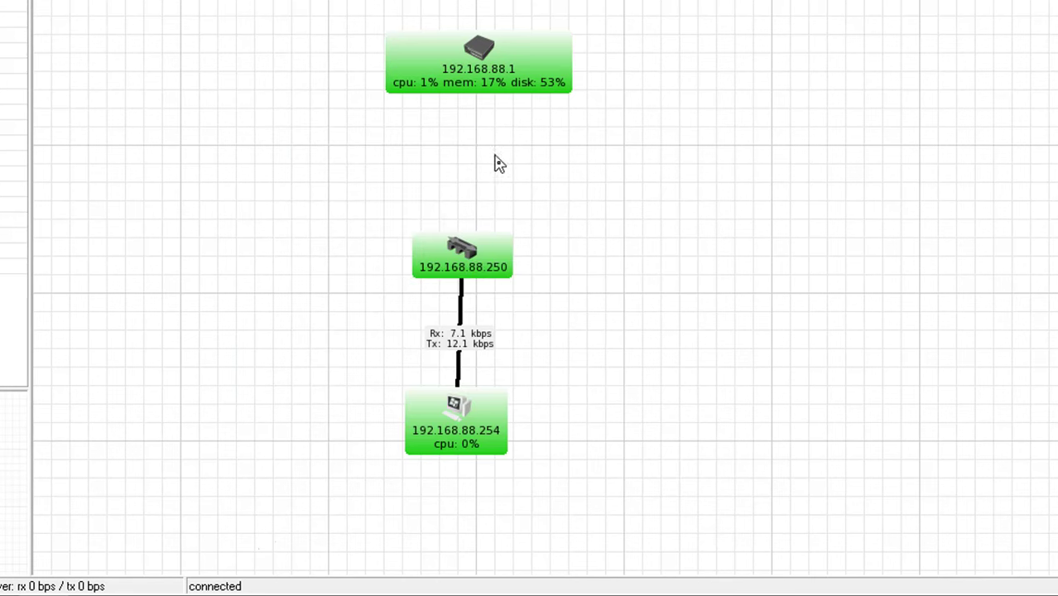
# Add a link from 192.168.88.250 to 192.168.88.1 with snmp mastering on device 192.168.88.1, interface ether2-lan.
pyautogui.rightClick(660, 209)
pyautogui.click(727, 312)
pyautogui.click(465, 240)
pyautogui.click(465, 83)
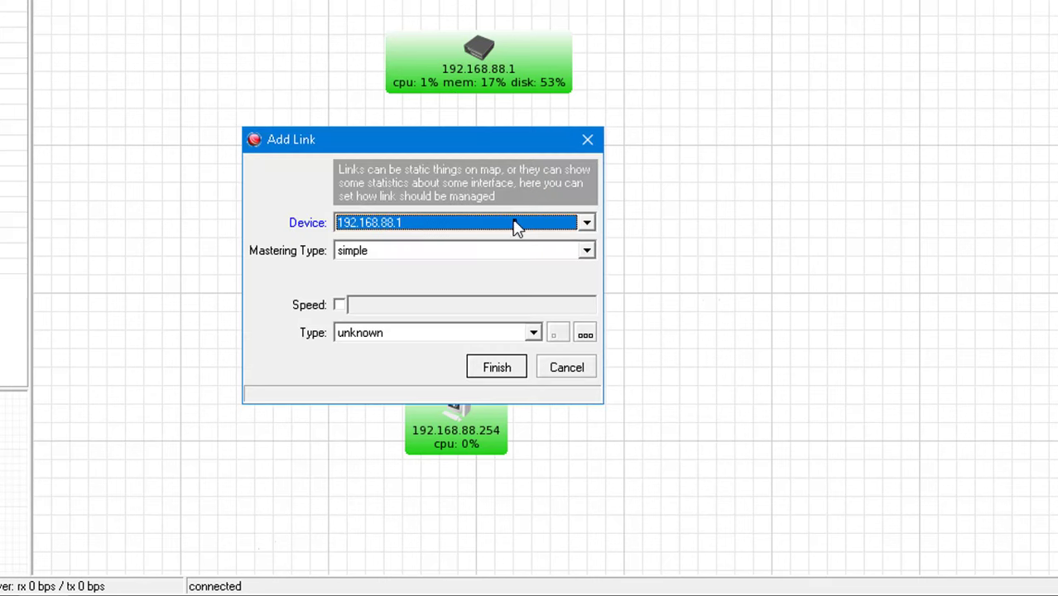
pyautogui.click(527, 254)
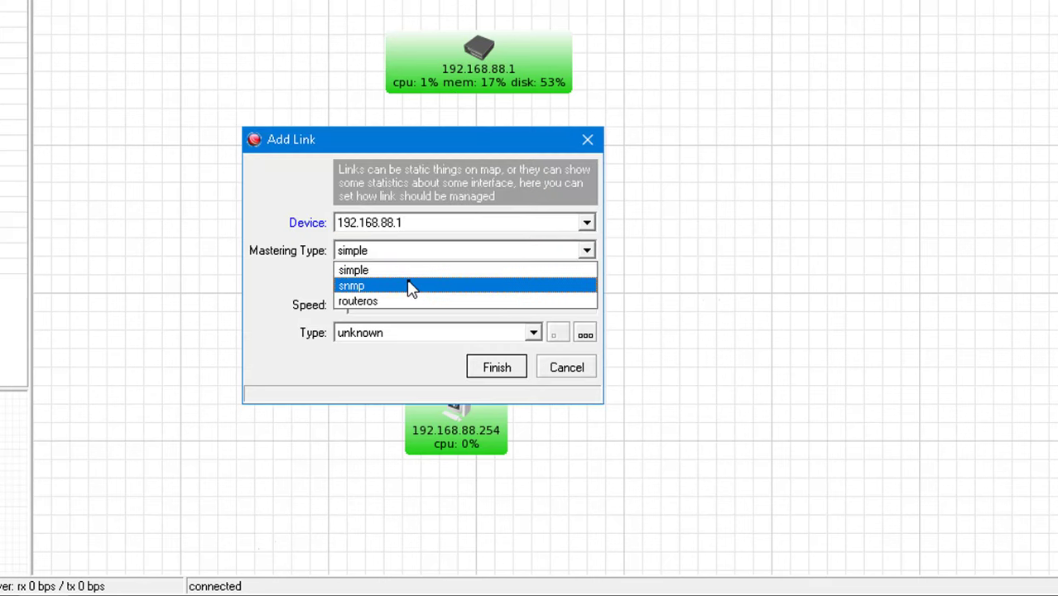
pyautogui.click(409, 281)
pyautogui.click(423, 282)
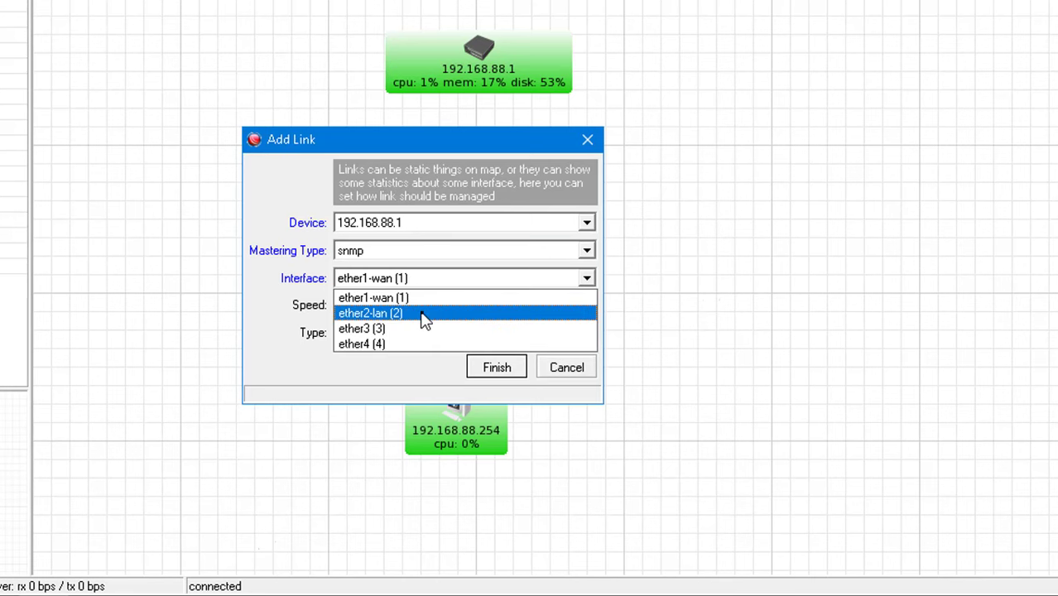
pyautogui.click(422, 312)
pyautogui.click(495, 370)
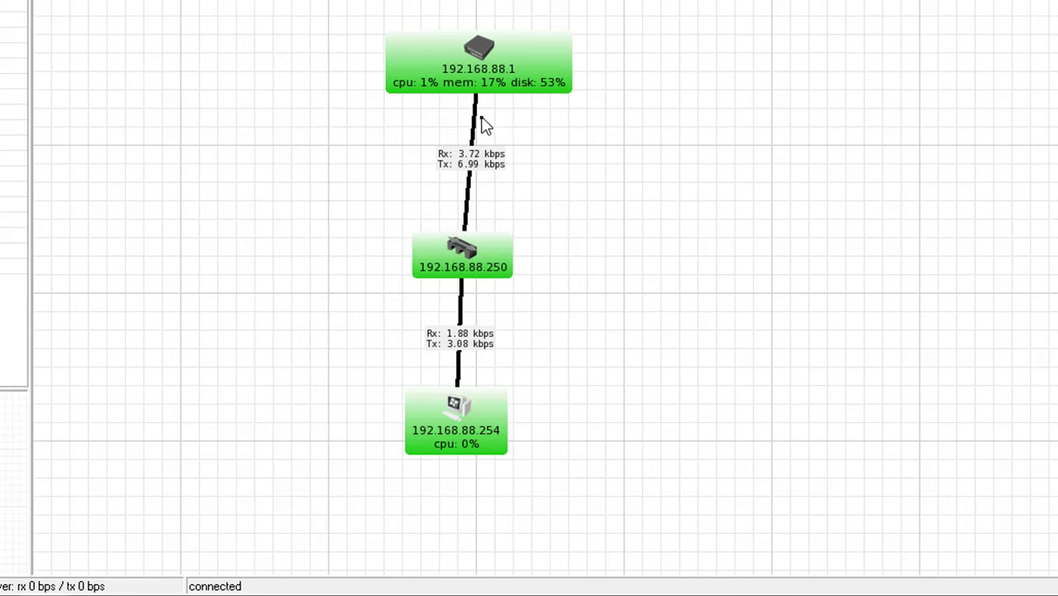
# Shift the three linked devices down the map and line up 192.168.88.1 above 192.168.88.250.
pyautogui.moveTo(370, 107); pyautogui.dragTo(536, 484)
pyautogui.moveTo(485, 442); pyautogui.dragTo(506, 537)
pyautogui.click(520, 184)
pyautogui.click(571, 193)
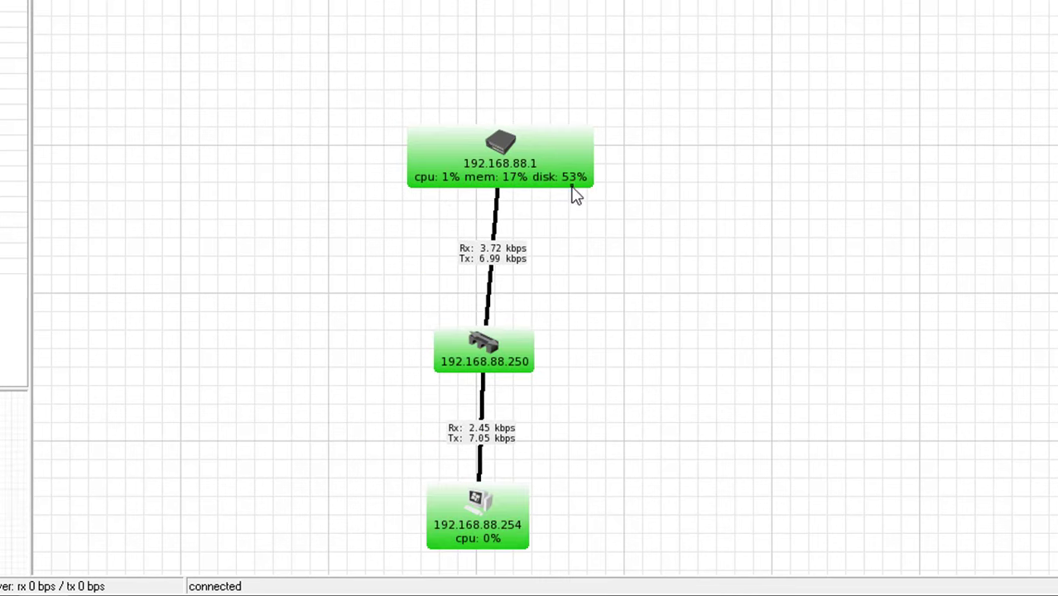
pyautogui.moveTo(530, 174); pyautogui.dragTo(514, 206)
# Start a new device on the map with address 8.8.8.8 and Secure Mode turned off.
pyautogui.rightClick(496, 88)
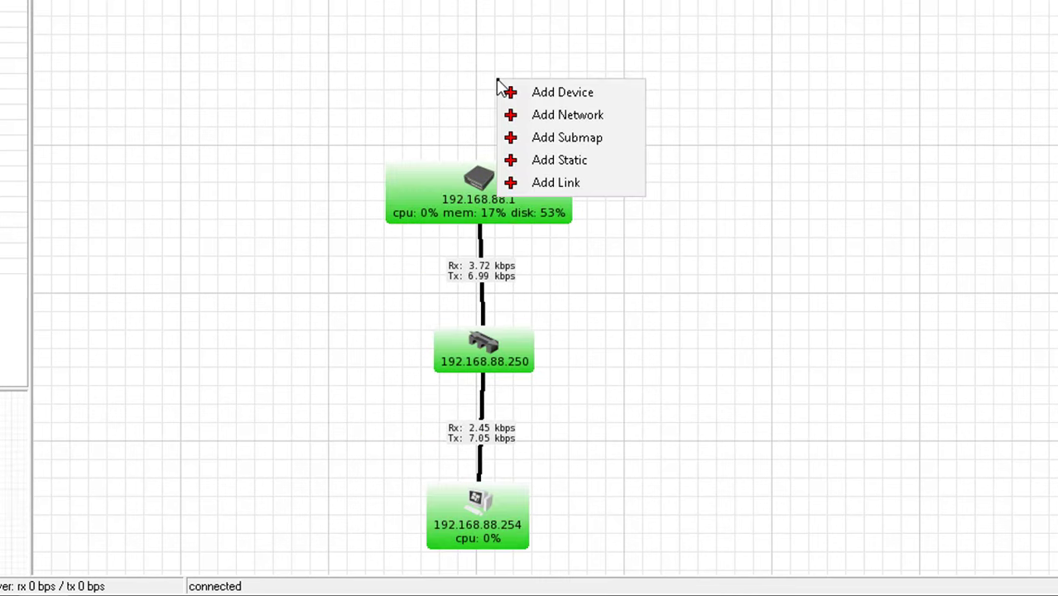
pyautogui.click(556, 93)
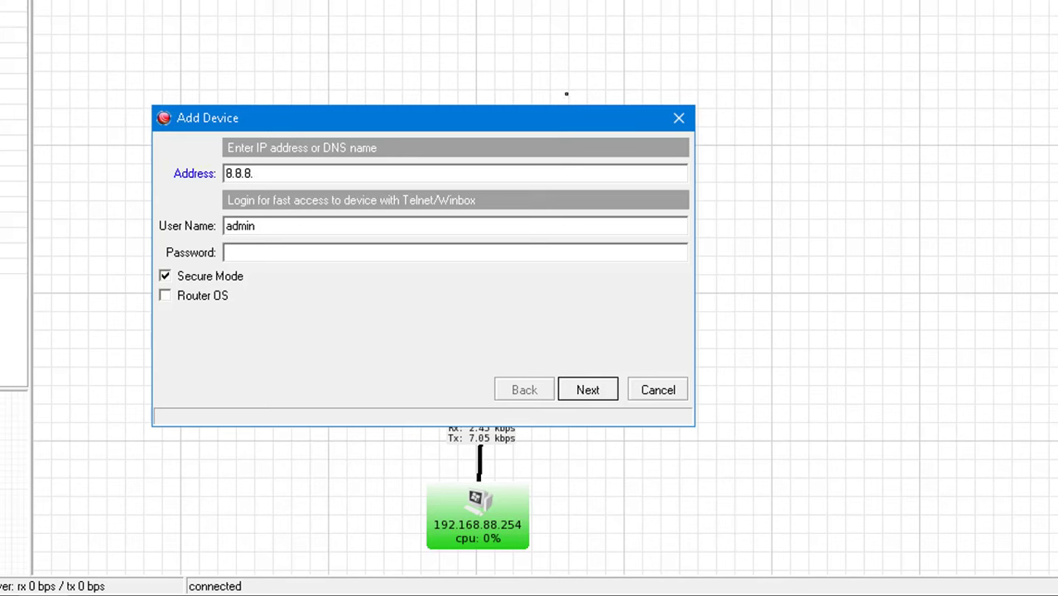
pyautogui.click(231, 277)
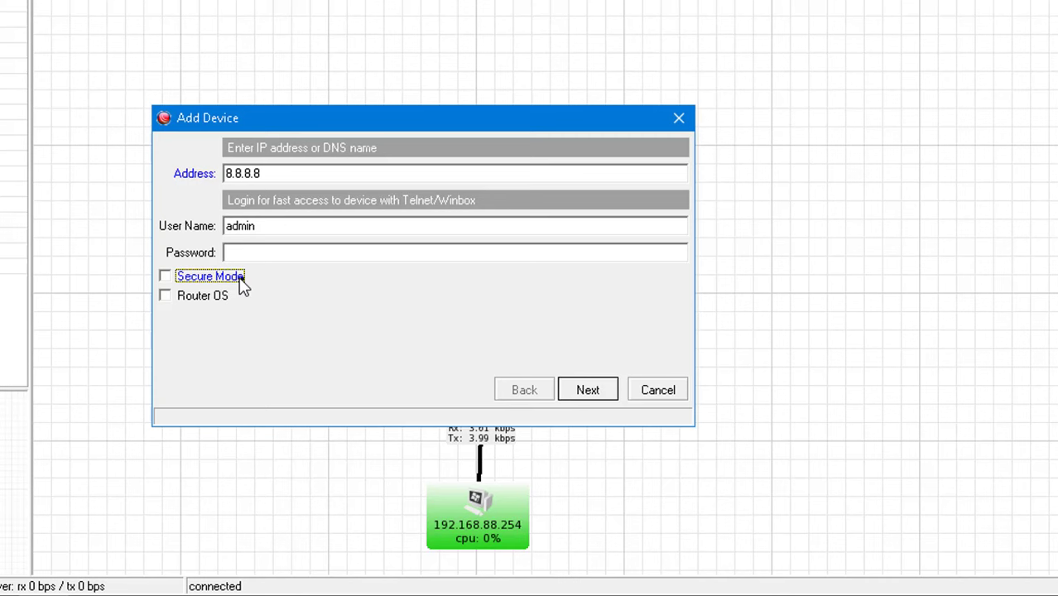
pyautogui.click(588, 387)
# Add a ping probe as the monitored service for 8.8.8.8 and finish creating the device.
pyautogui.click(186, 178)
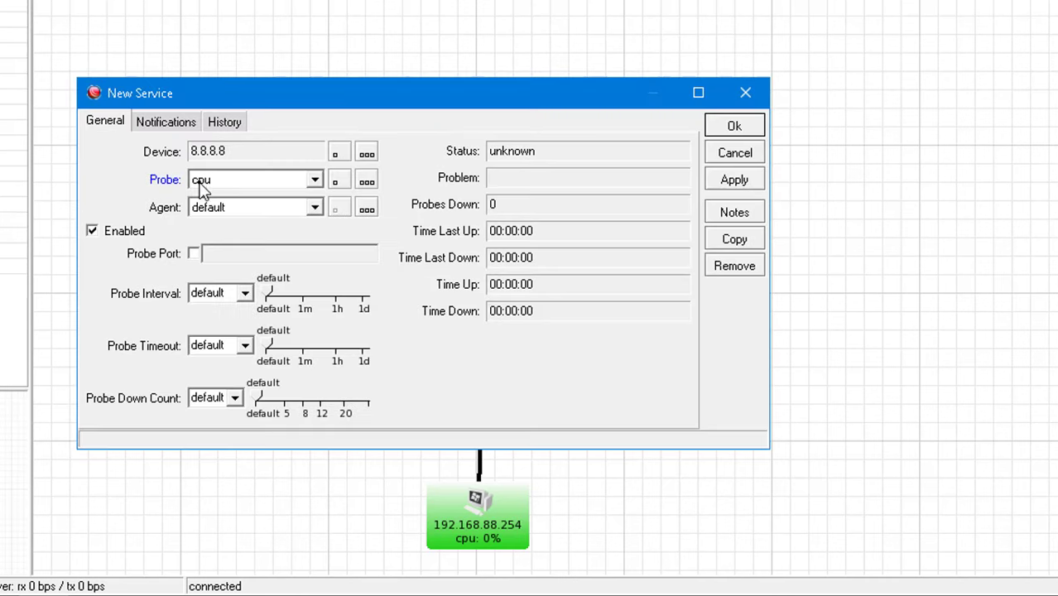
pyautogui.click(314, 179)
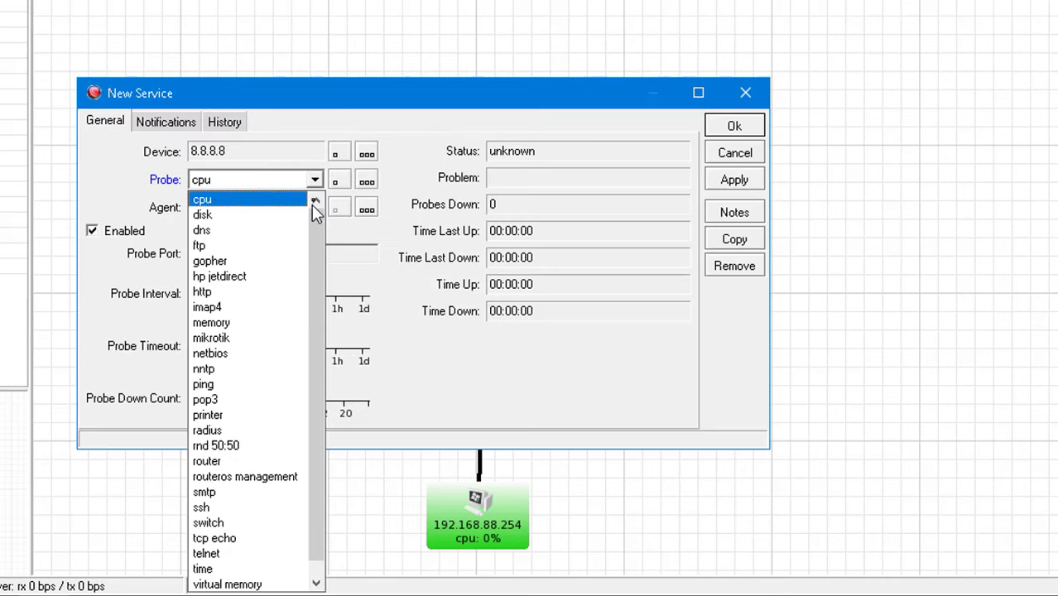
pyautogui.click(255, 385)
pyautogui.click(734, 131)
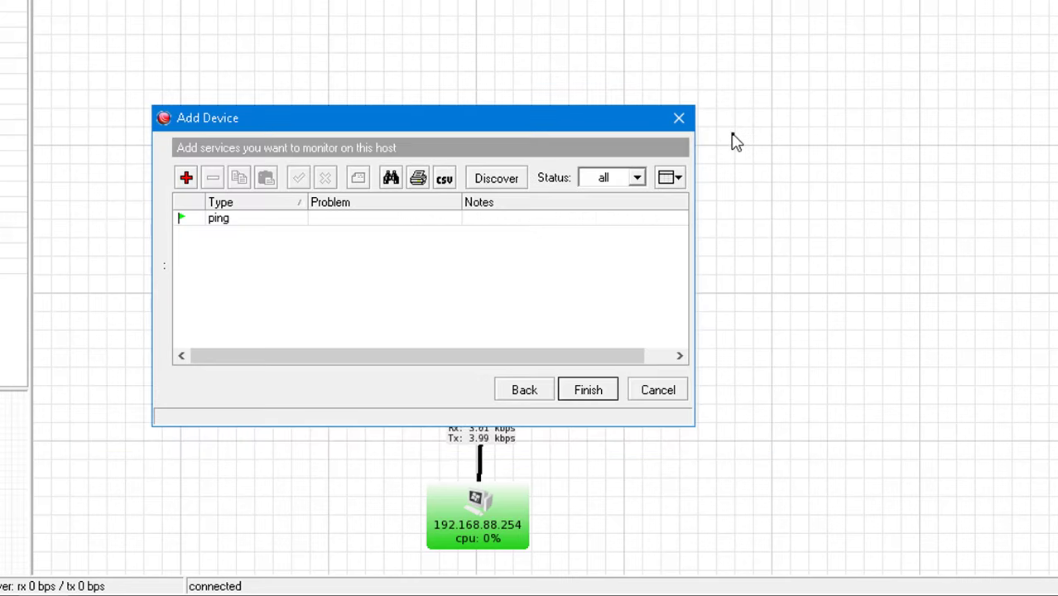
pyautogui.click(574, 398)
# Place the 8.8.8.8 device directly above 192.168.88.1 and rename it Internet.
pyautogui.moveTo(505, 91); pyautogui.dragTo(481, 58)
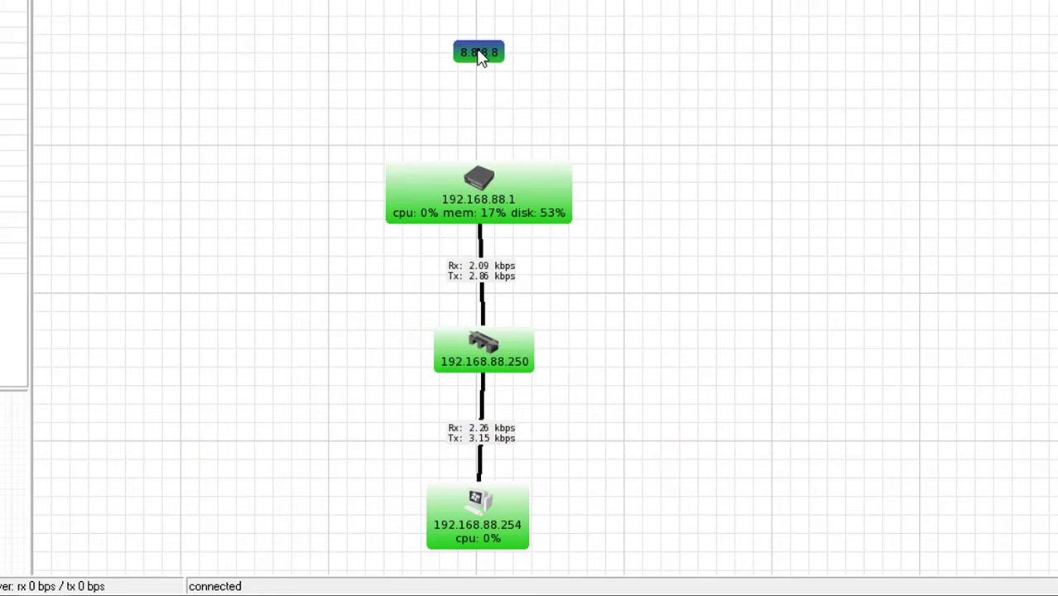
pyautogui.rightClick(481, 58)
pyautogui.click(520, 63)
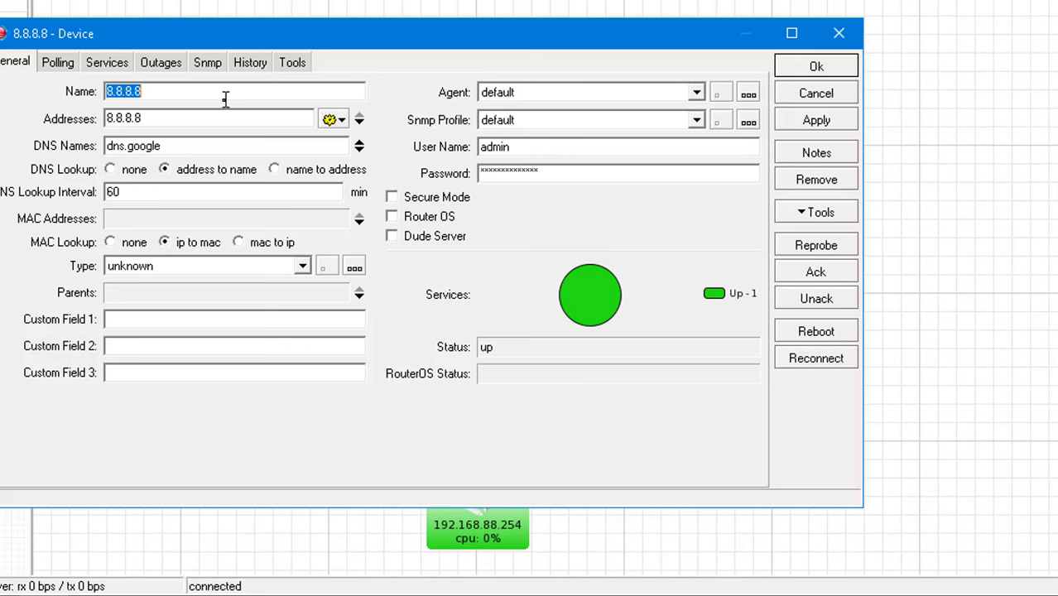
pyautogui.press('BackSpace')
pyautogui.click(805, 74)
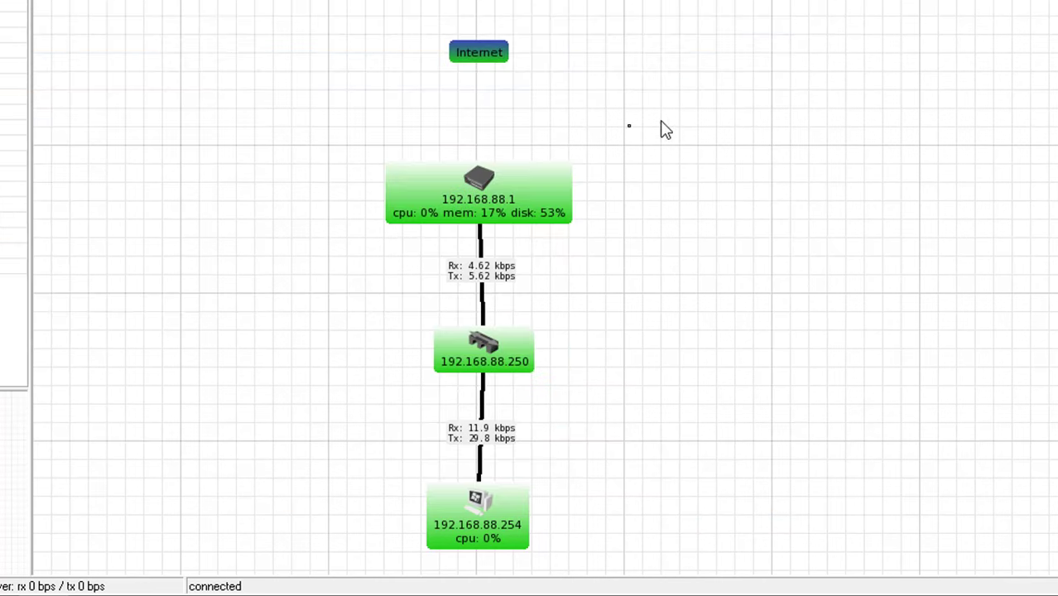
# Add a link from 192.168.88.1 to Internet with snmp mastering on device 192.168.88.1, interface ether1-wan.
pyautogui.rightClick(652, 84)
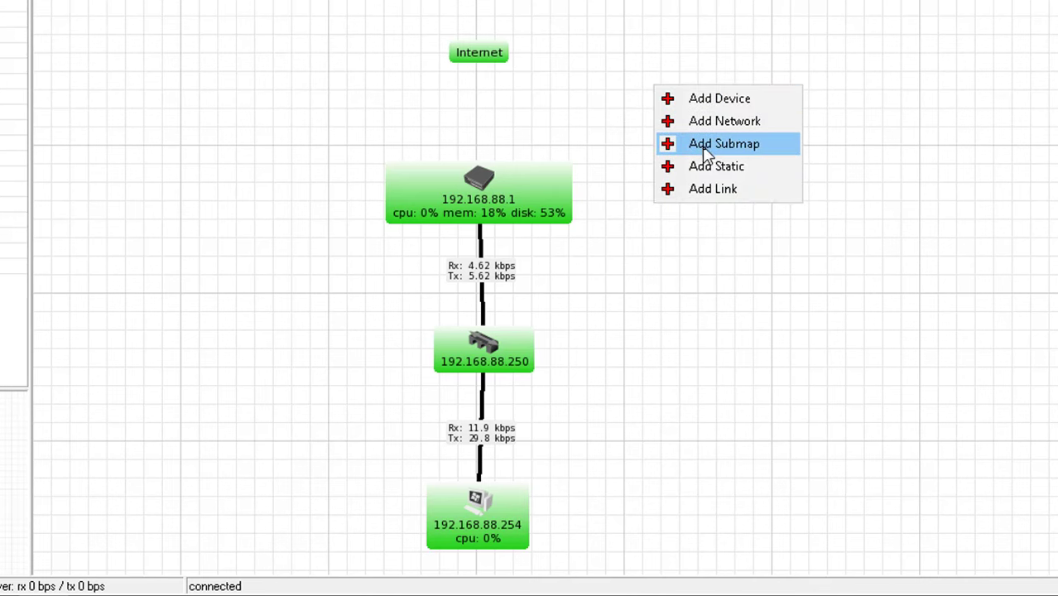
pyautogui.click(721, 193)
pyautogui.moveTo(480, 186); pyautogui.dragTo(472, 51)
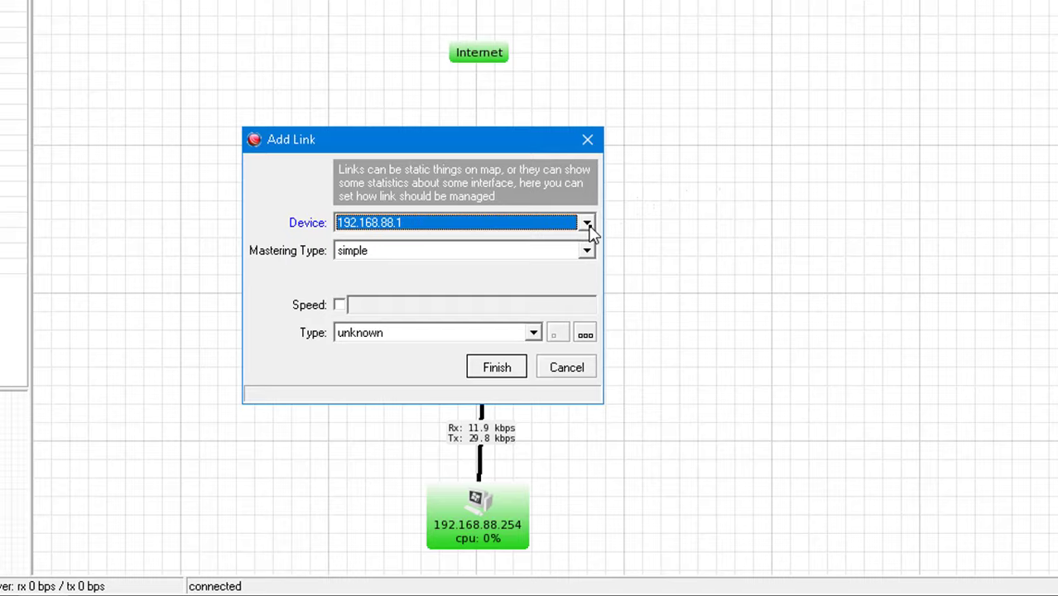
pyautogui.click(590, 251)
pyautogui.click(396, 285)
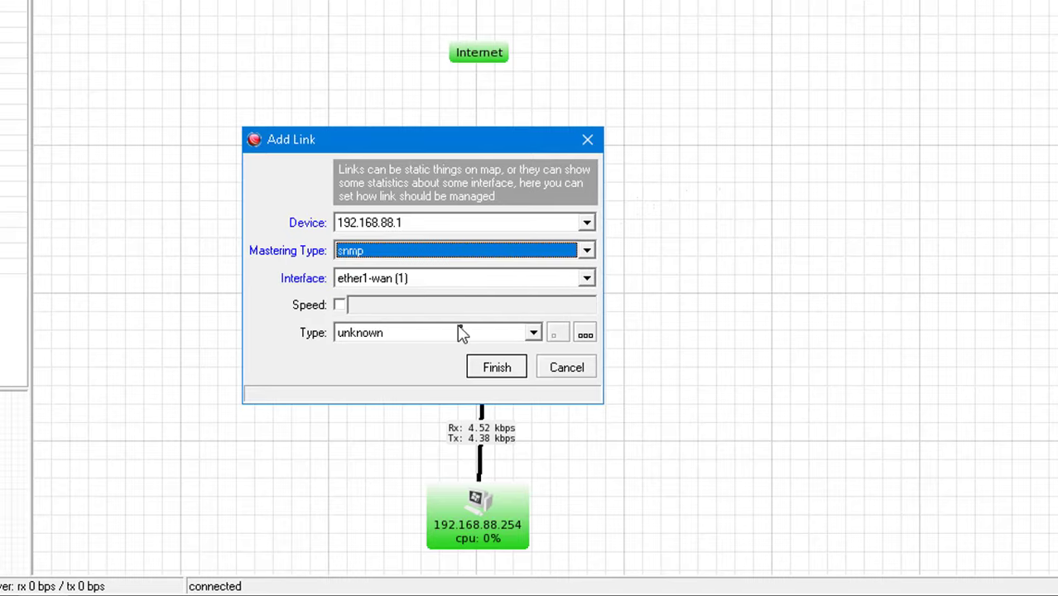
pyautogui.click(501, 286)
pyautogui.click(501, 298)
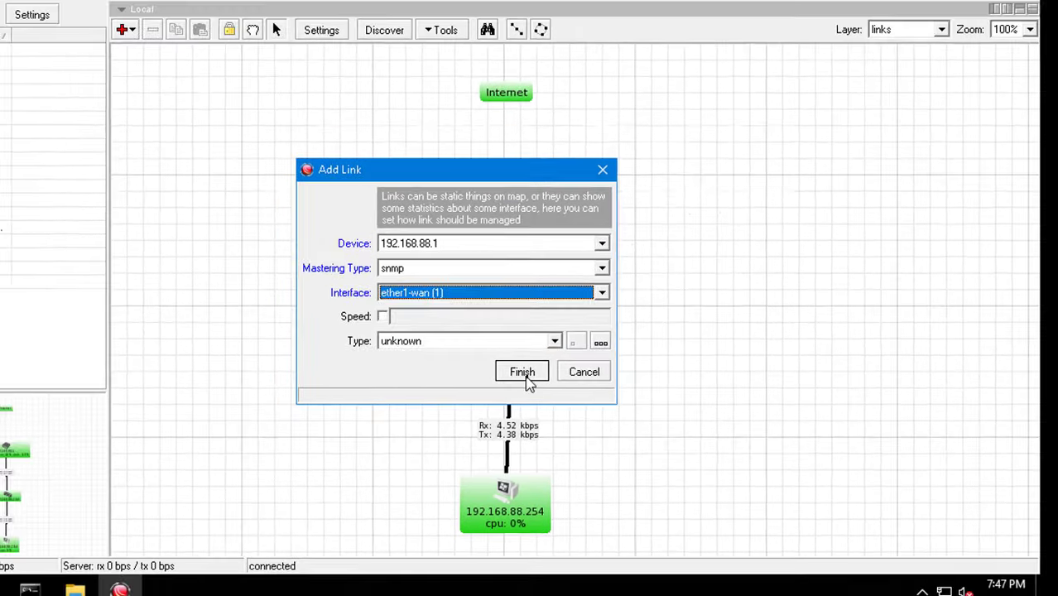
pyautogui.click(497, 367)
# Rename the 192.168.88.250 device as Switch-192.168.88.250.
pyautogui.click(556, 492)
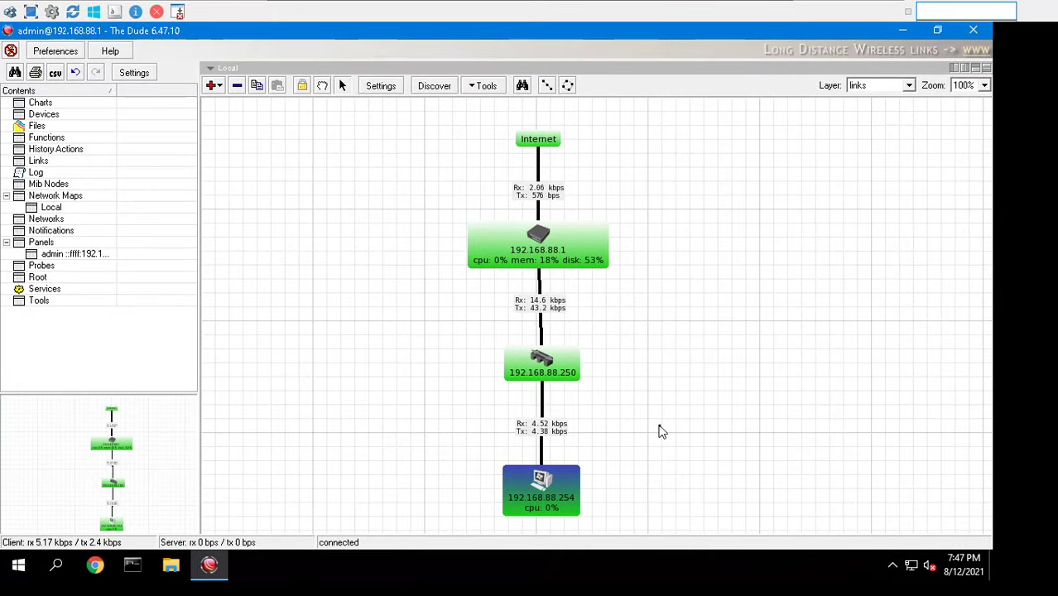
pyautogui.rightClick(570, 376)
pyautogui.click(610, 378)
pyautogui.press('Home')
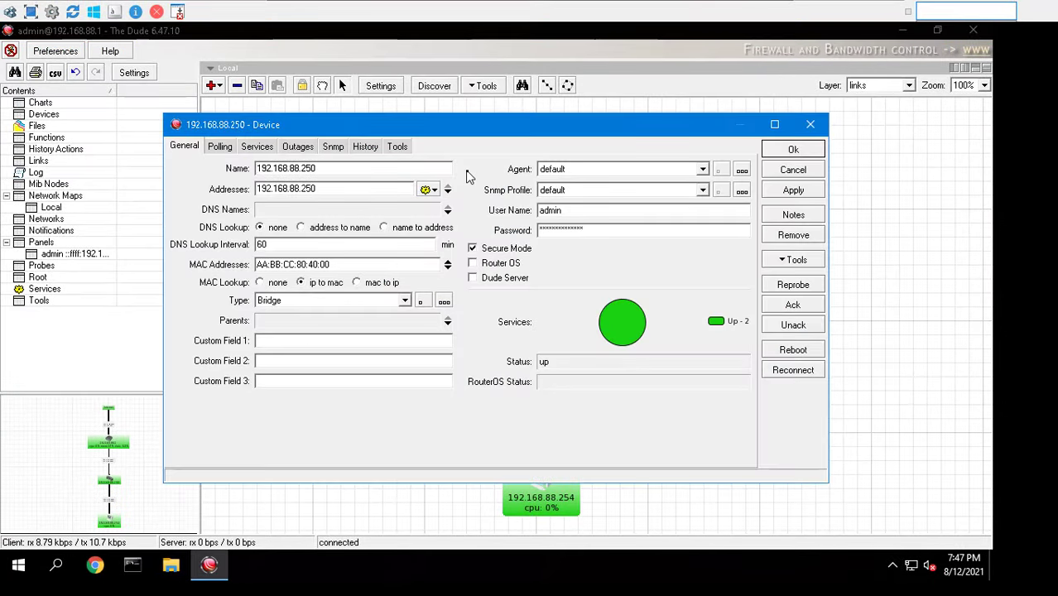
pyautogui.write('Switch')
pyautogui.press('Return')
# Rename the 192.168.88.254 device as Windows-192.168.88.254.
pyautogui.doubleClick(557, 486)
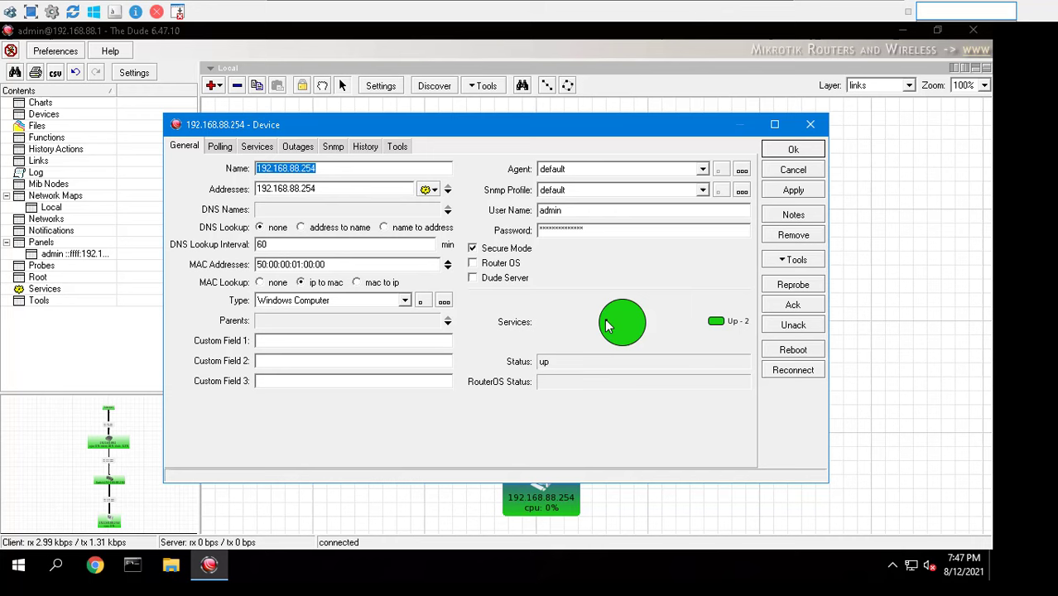
pyautogui.press('Home')
pyautogui.write('Windows-')
pyautogui.press('Return')
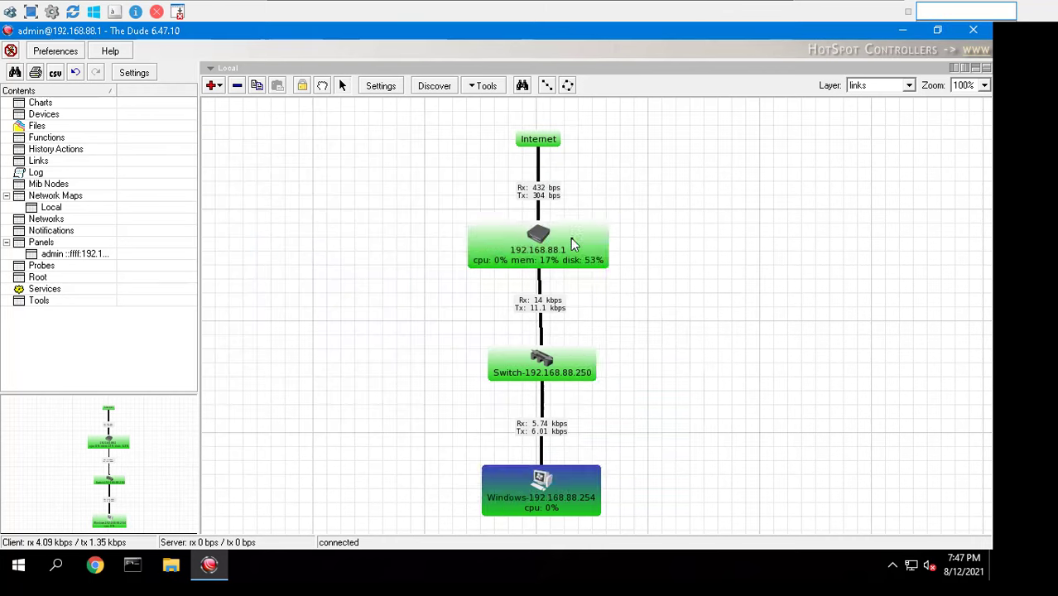
# Rename the 192.168.88.1 device as Mikrotik-192.168.88.1.
pyautogui.doubleClick(593, 248)
pyautogui.press('Home')
pyautogui.write('Mikrotik-')
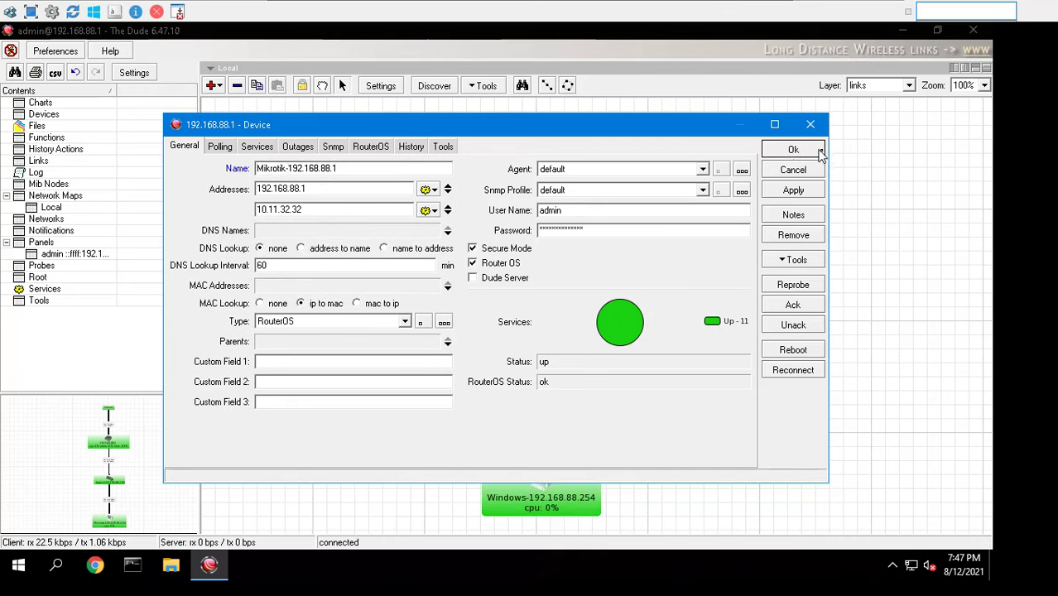
pyautogui.click(792, 150)
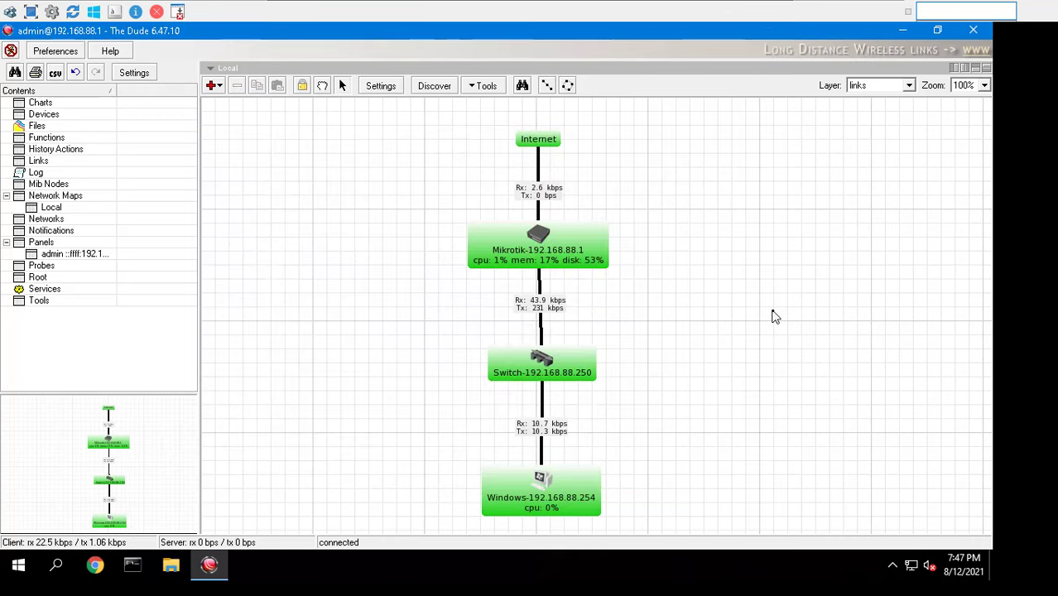
# Create a new chart named Mikrotik-WAN.
pyautogui.click(55, 106)
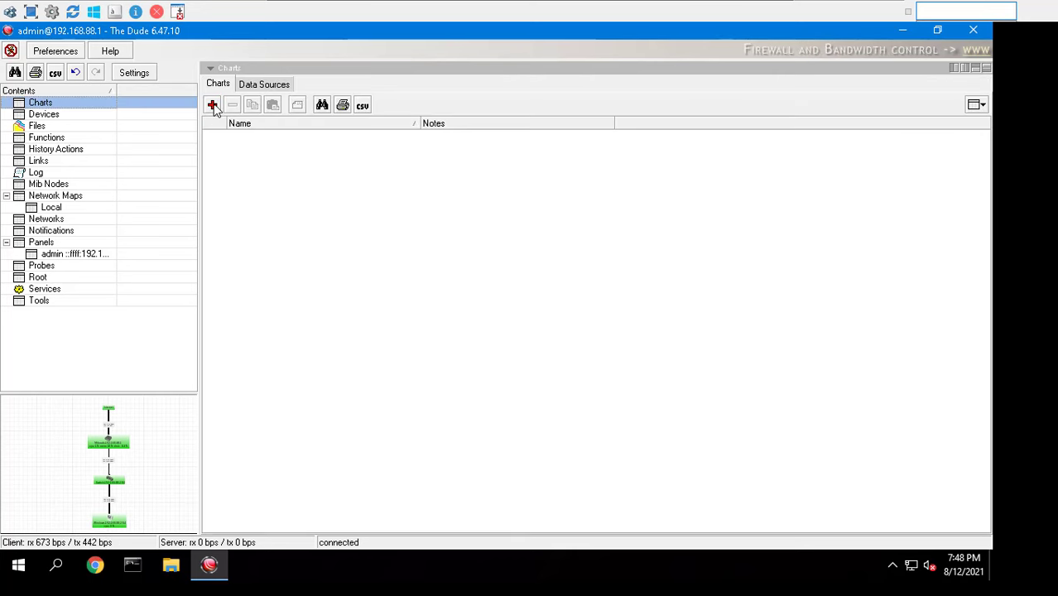
pyautogui.click(212, 105)
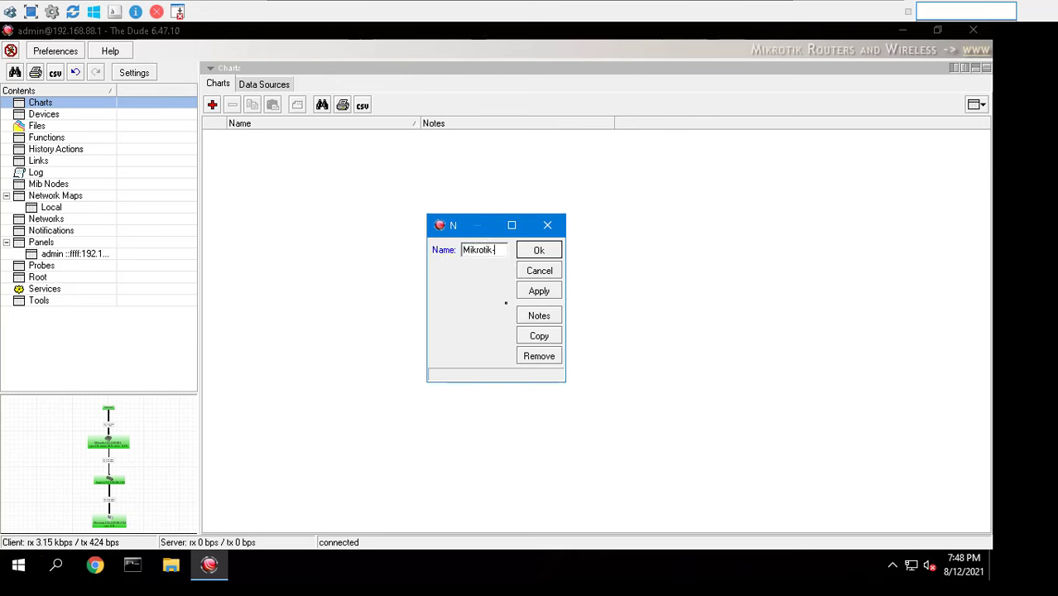
pyautogui.click(539, 251)
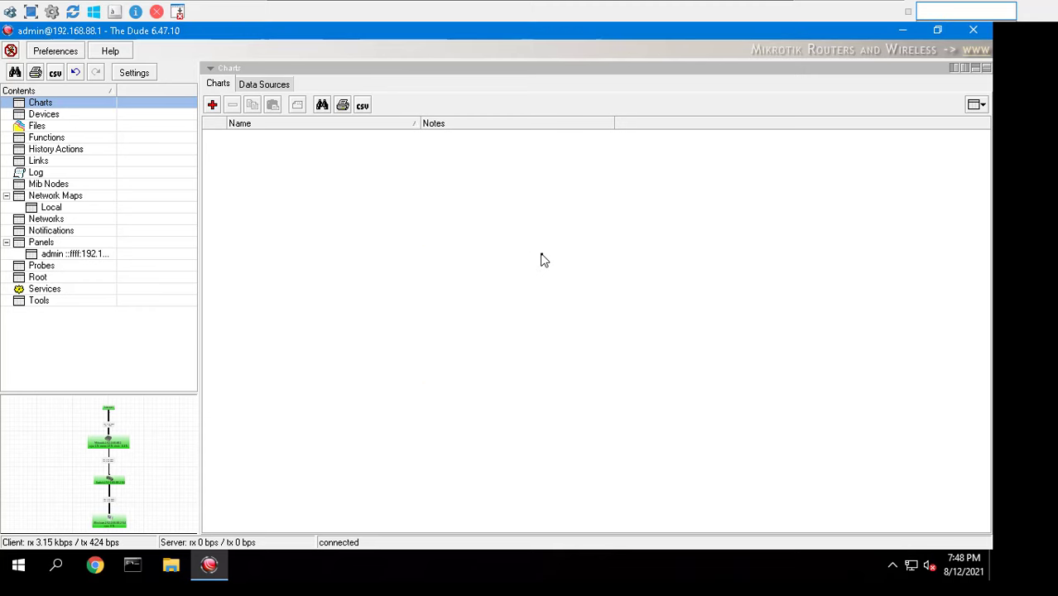
# Add a chart line to Mikrotik-WAN with source ether1-wan (1) @ Mikrotik-192.168.88.1 rx.
pyautogui.doubleClick(274, 138)
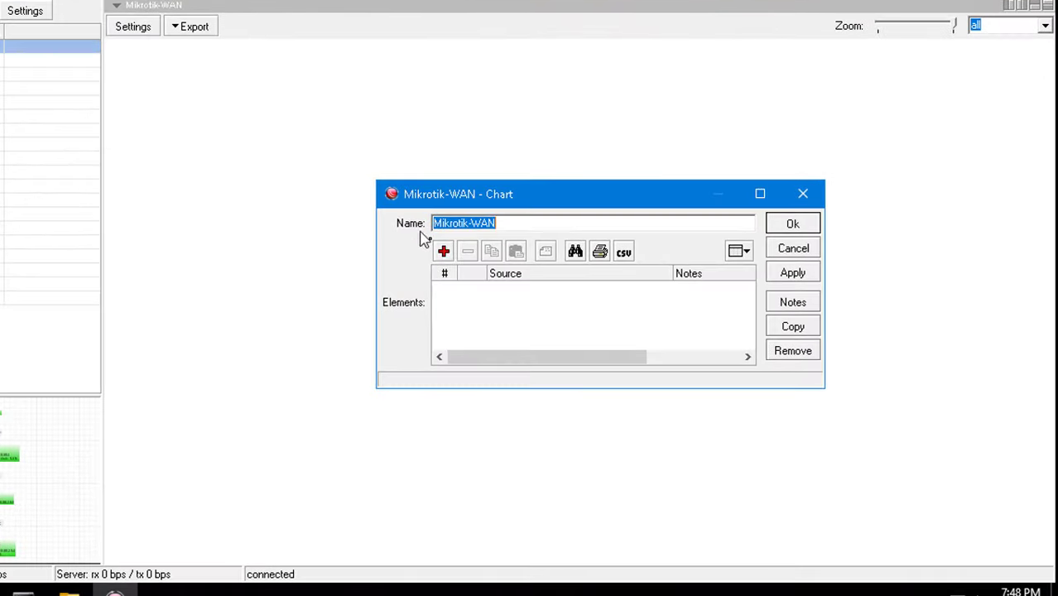
pyautogui.click(445, 252)
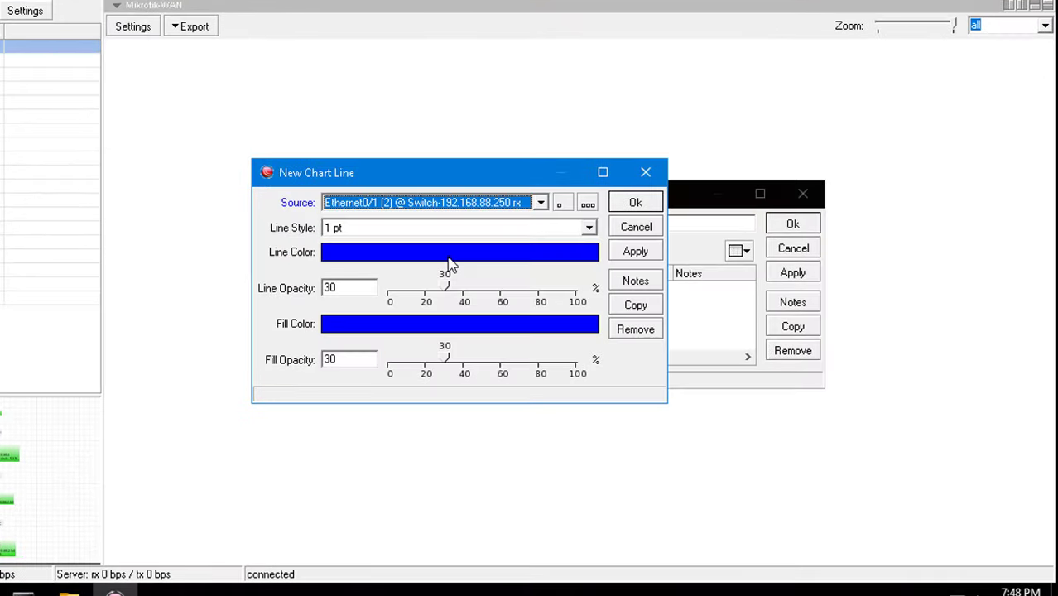
pyautogui.click(540, 203)
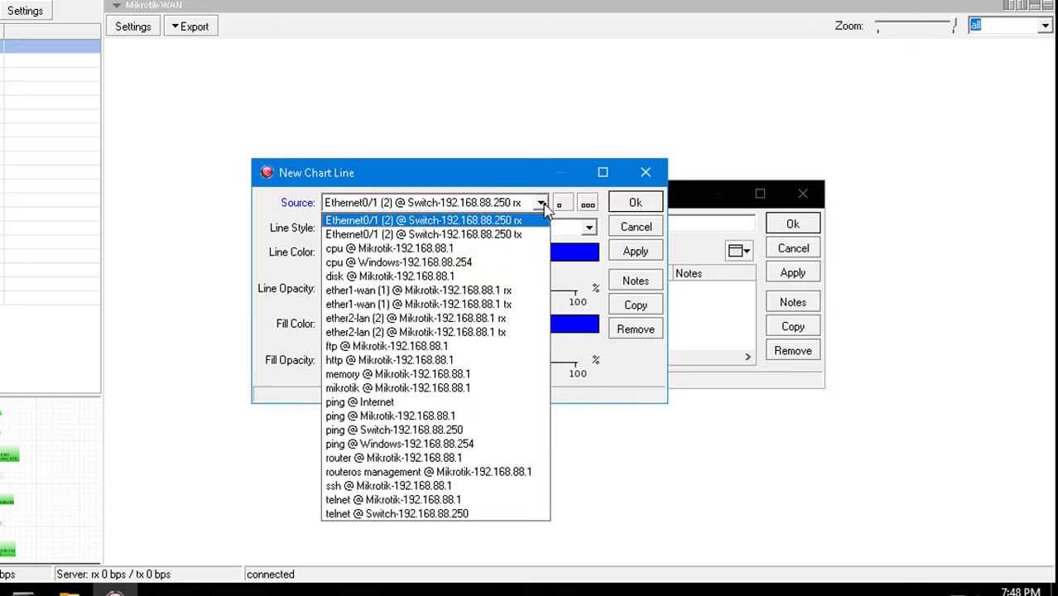
pyautogui.click(484, 290)
pyautogui.click(636, 203)
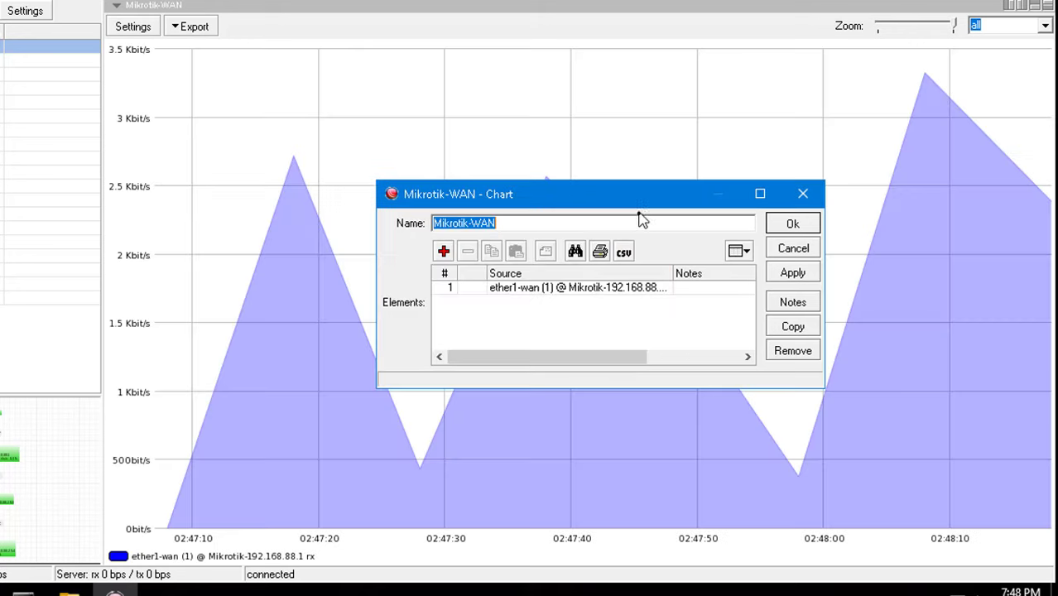
# Add a second line to the chart with source ether1-wan (1) @ Mikrotik-192.168.88.1 tx and save the chart settings.
pyautogui.click(444, 253)
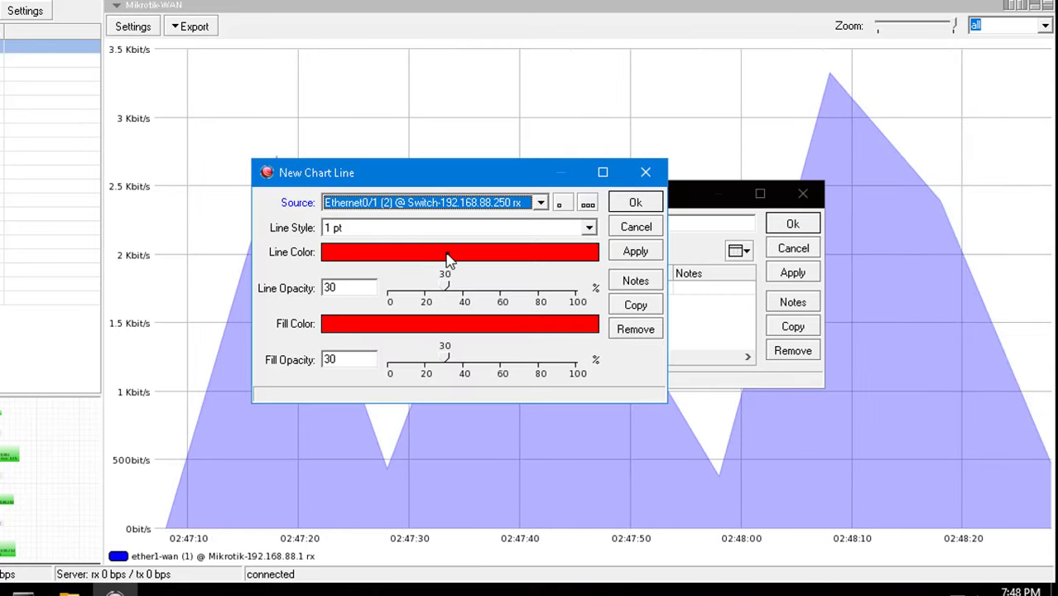
pyautogui.click(539, 203)
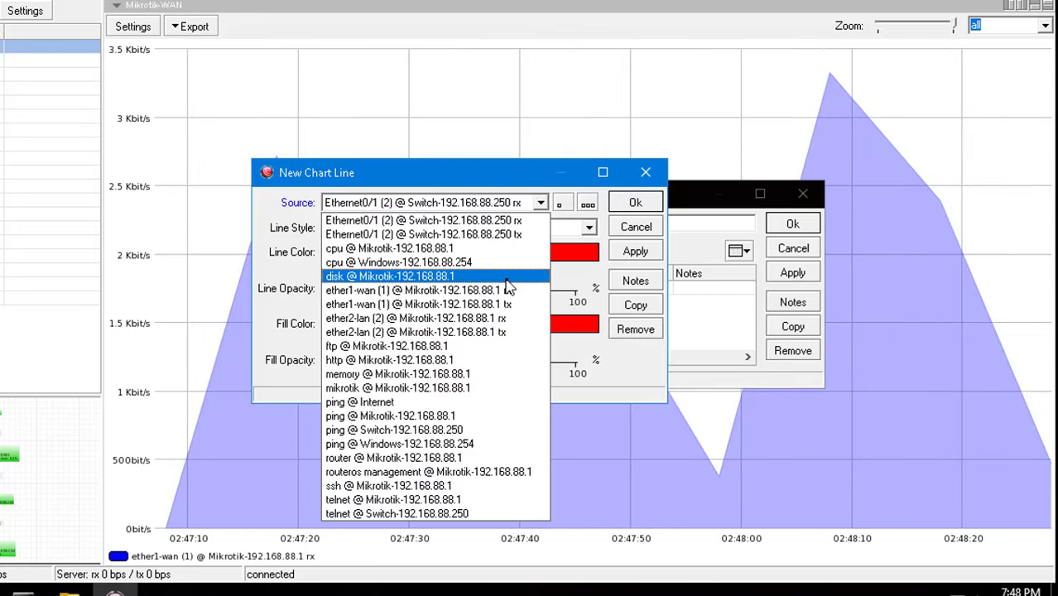
pyautogui.click(510, 307)
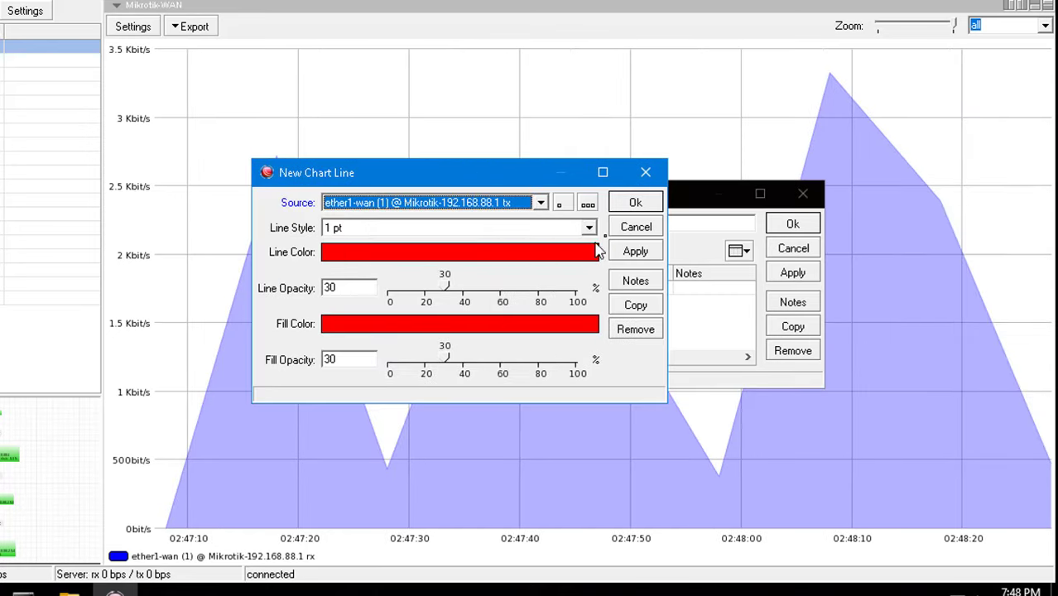
pyautogui.click(635, 203)
pyautogui.click(793, 224)
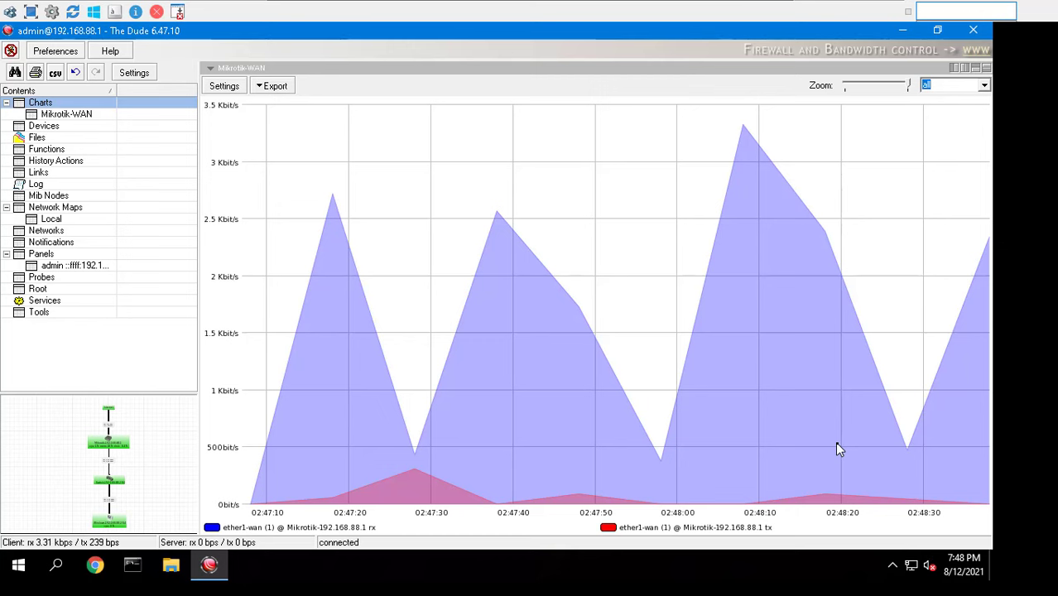
# Switch to the EVE topology in the browser, open the Sw switch console and enter privileged mode with en.
pyautogui.click(755, 12)
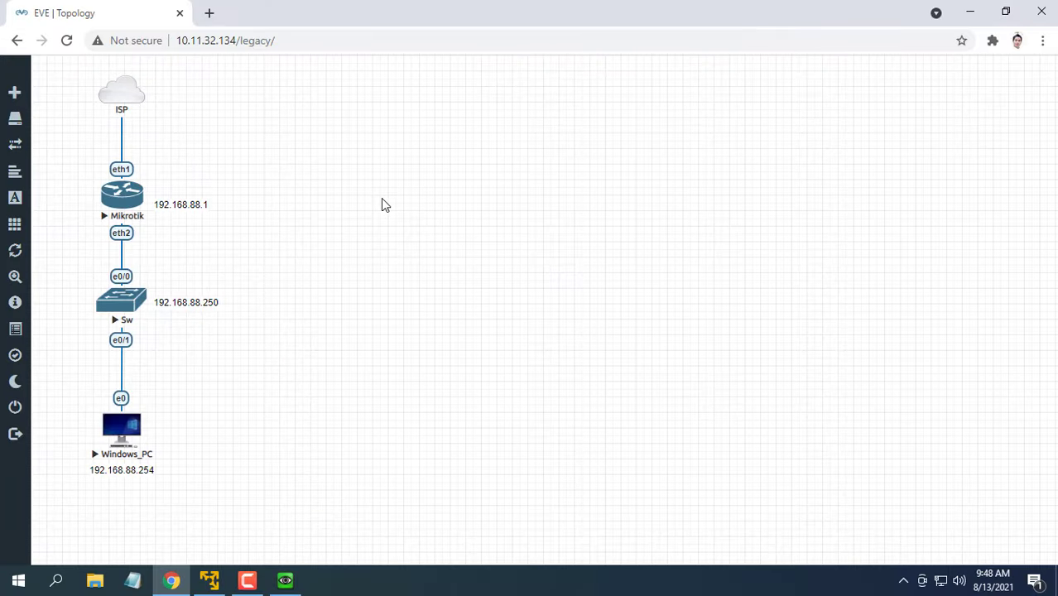
pyautogui.click(121, 300)
pyautogui.click(546, 142)
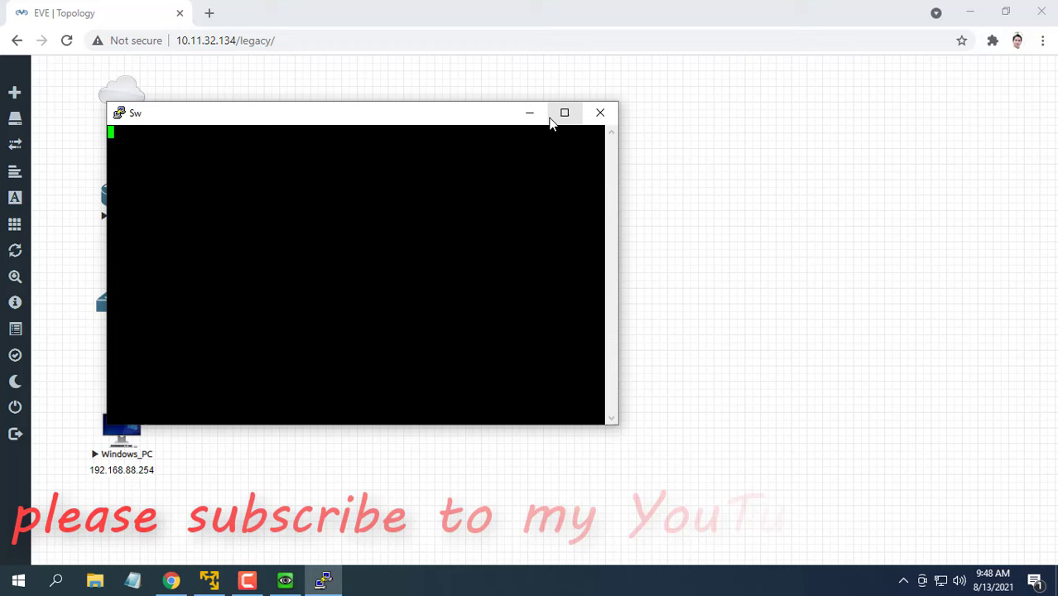
pyautogui.press('Return')
pyautogui.write('en')
pyautogui.press('Return')
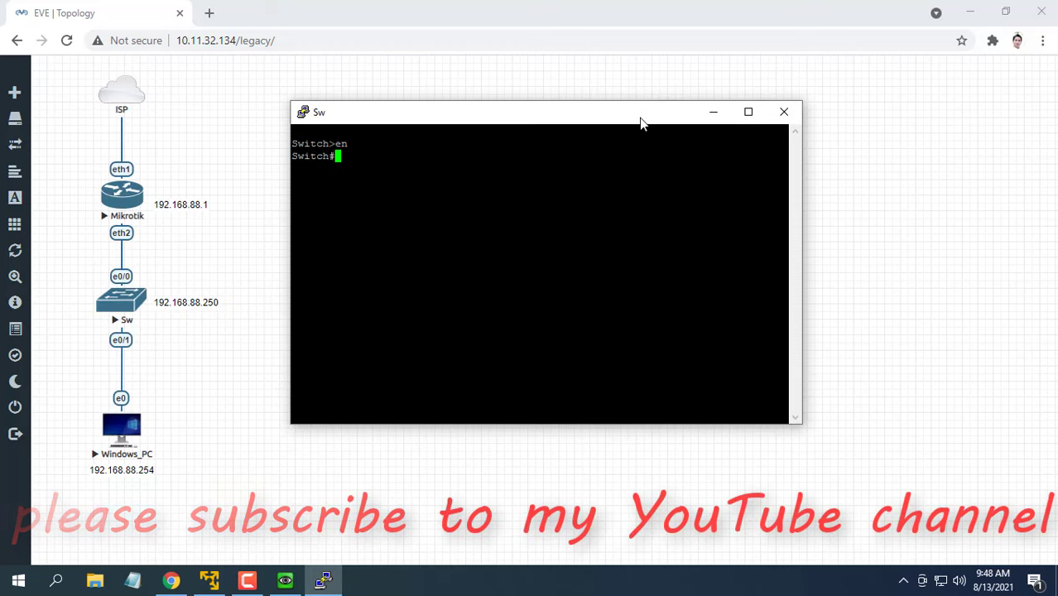
# Run sho run on the switch and examine the configuration down to the interface Vlan1 IP address.
pyautogui.write('sho run')
pyautogui.press('Return')
pyautogui.press('space')
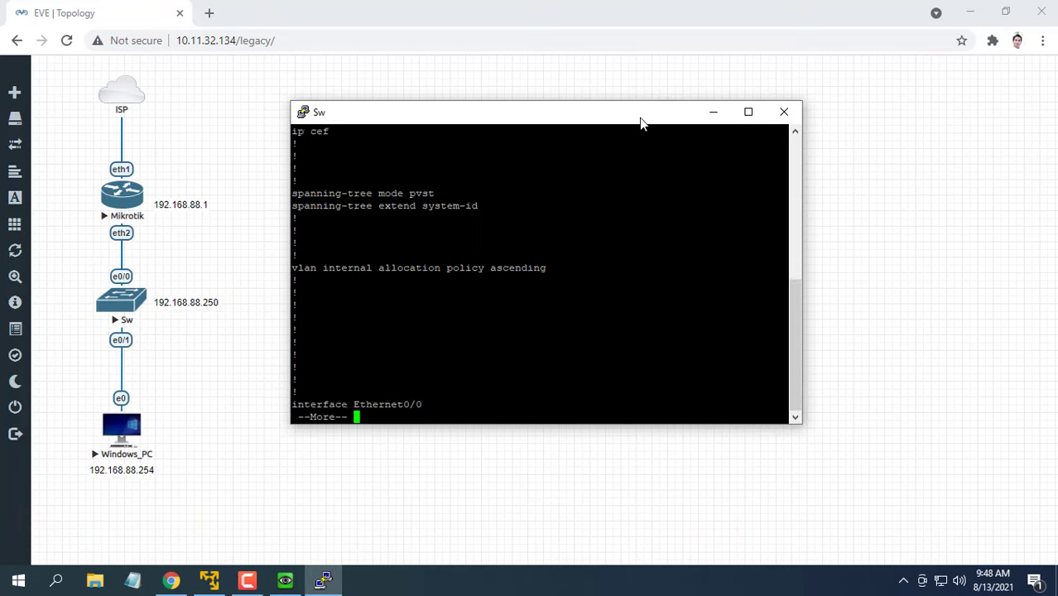
pyautogui.press('Return')
pyautogui.press('Return')
pyautogui.press('Return')
pyautogui.press('Return')
pyautogui.press('Return')
pyautogui.press('Return')
pyautogui.press('Return')
pyautogui.press('Return')
pyautogui.press('Return')
pyautogui.press('Return')
pyautogui.press('Return')
pyautogui.press('Return')
pyautogui.press('Return')
pyautogui.press('Return')
pyautogui.press('Return')
pyautogui.press('Return')
pyautogui.press('Return')
pyautogui.press('Return')
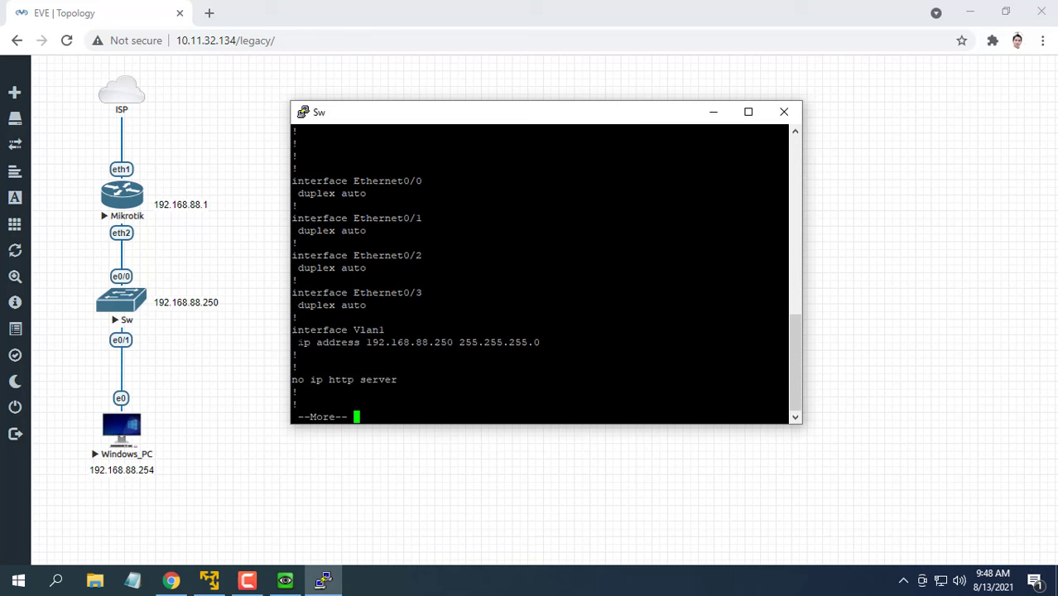
pyautogui.moveTo(298, 342); pyautogui.dragTo(540, 342)
pyautogui.moveTo(291, 330); pyautogui.dragTo(533, 342)
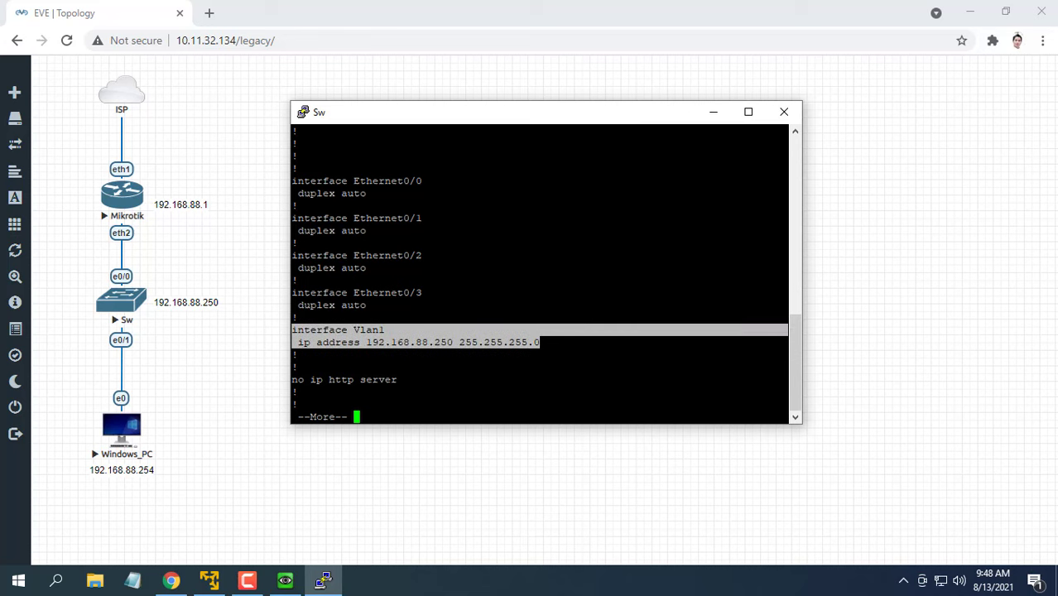
# Read the rest of the running configuration and highlight the two snmp-server community lines.
pyautogui.press('Return')
pyautogui.press('Return')
pyautogui.press('Return')
pyautogui.press('Return')
pyautogui.press('Return')
pyautogui.press('Return')
pyautogui.press('Return')
pyautogui.press('Return')
pyautogui.press('Return')
pyautogui.press('Return')
pyautogui.press('Return')
pyautogui.press('Return')
pyautogui.press('Return')
pyautogui.press('Return')
pyautogui.press('Return')
pyautogui.moveTo(292, 244); pyautogui.dragTo(497, 254)
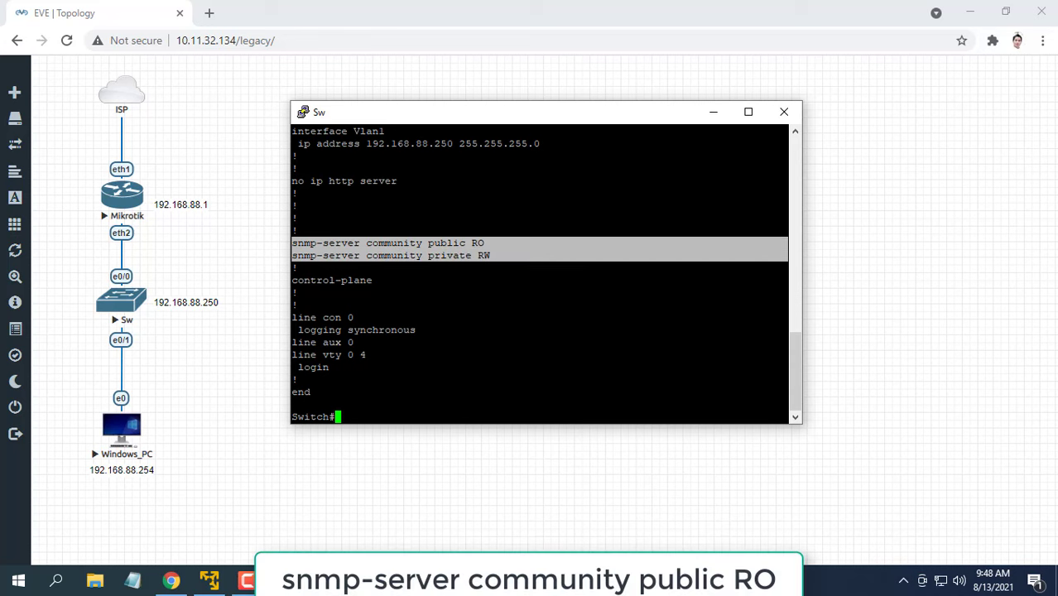